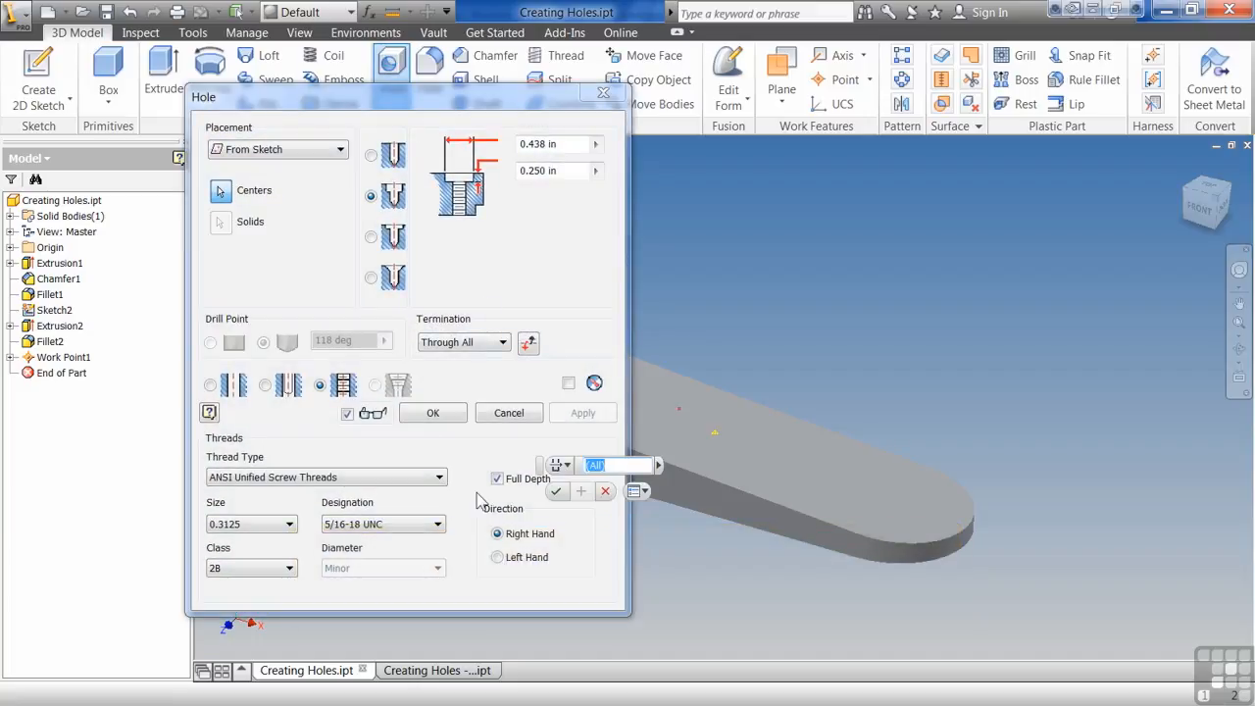
- Change the hole from tapped to a plain drilled hole with the simple, non-counterbored shape
drag(546, 471, 931, 208)
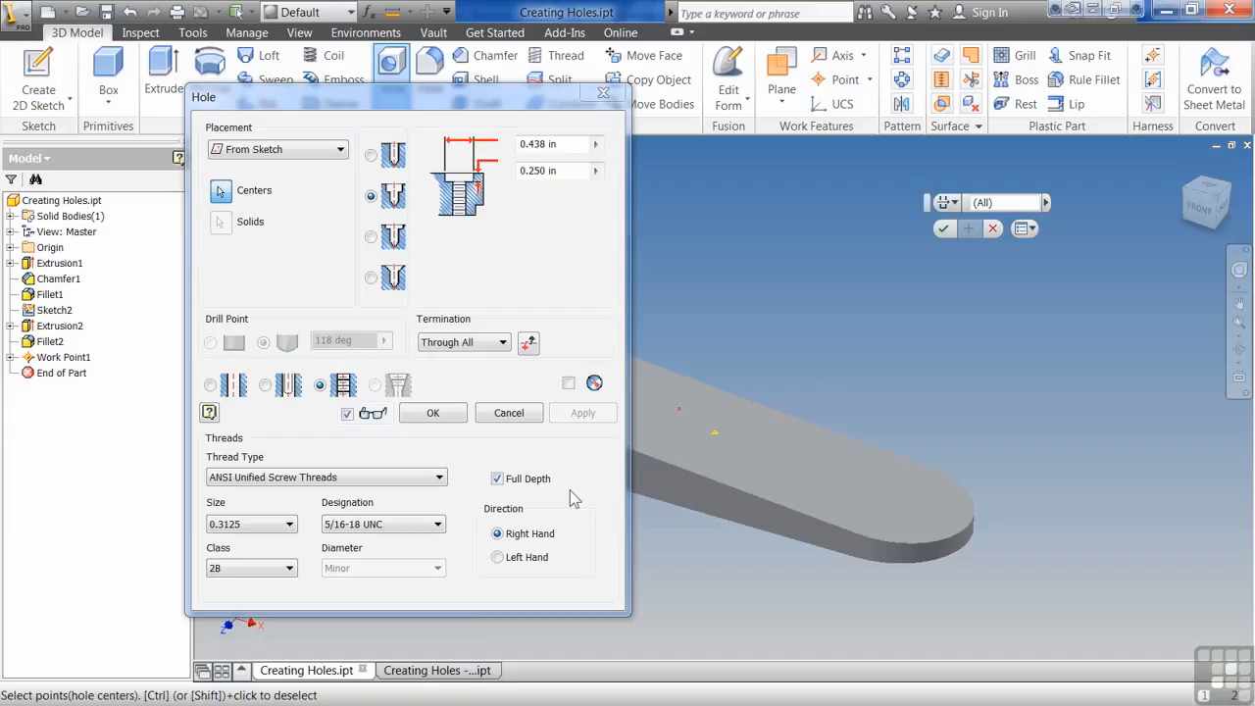
click(211, 385)
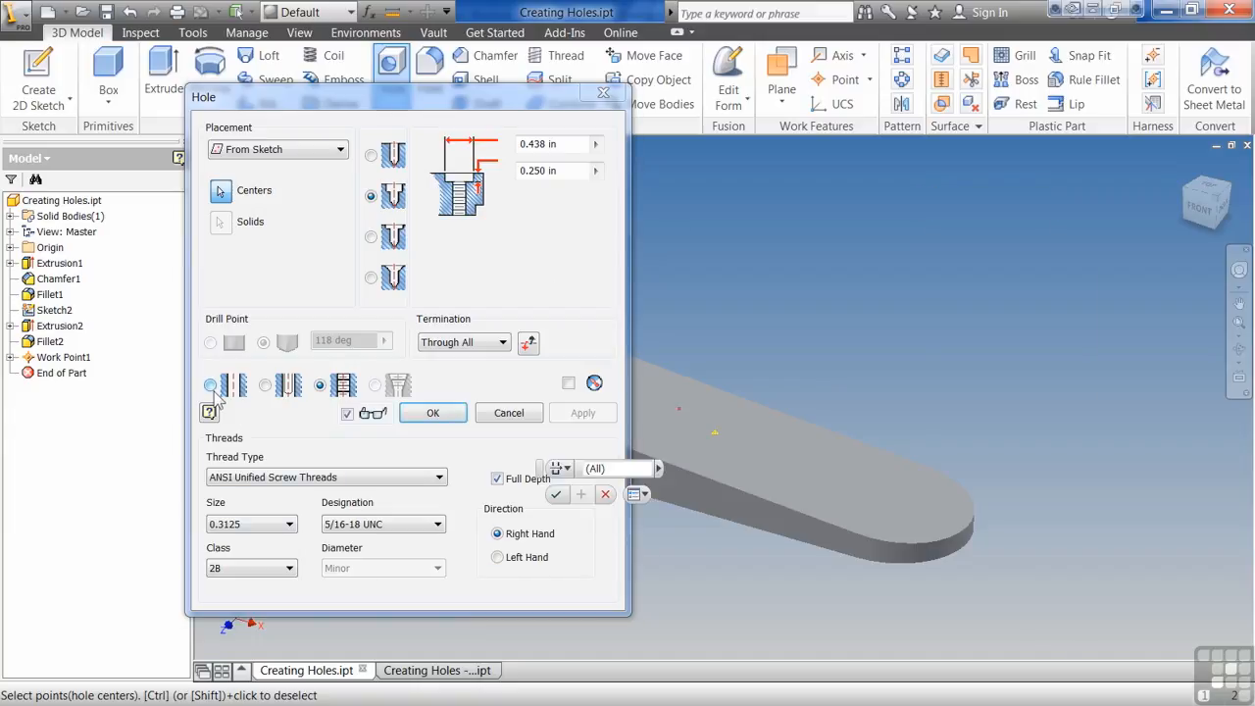
click(371, 155)
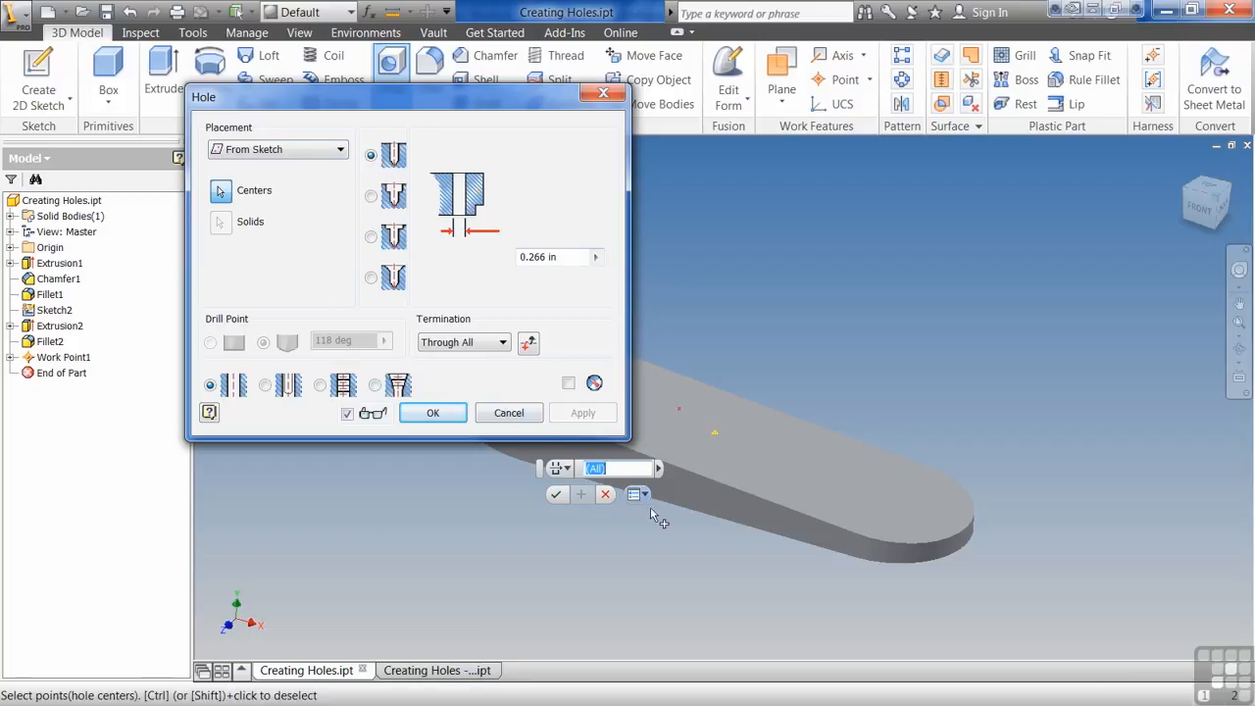
- Switch hole placement to Linear and pick the flat top face near the part's rounded end
drag(539, 468, 700, 172)
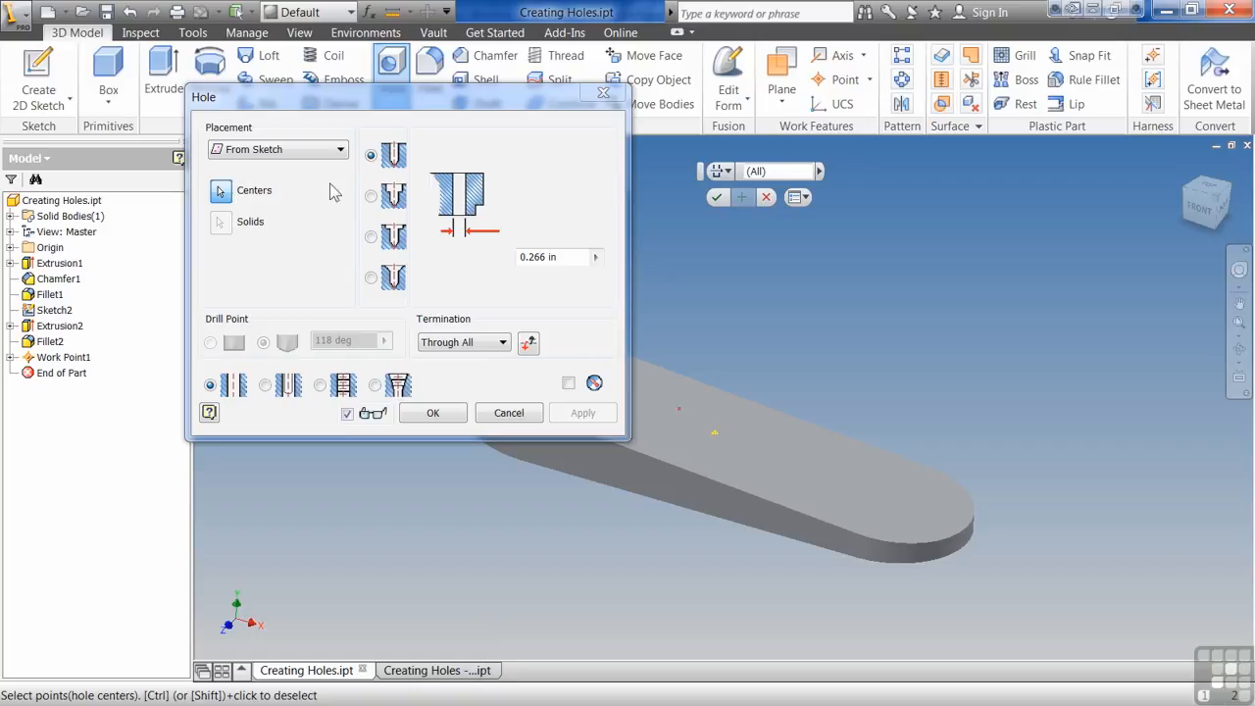
click(342, 150)
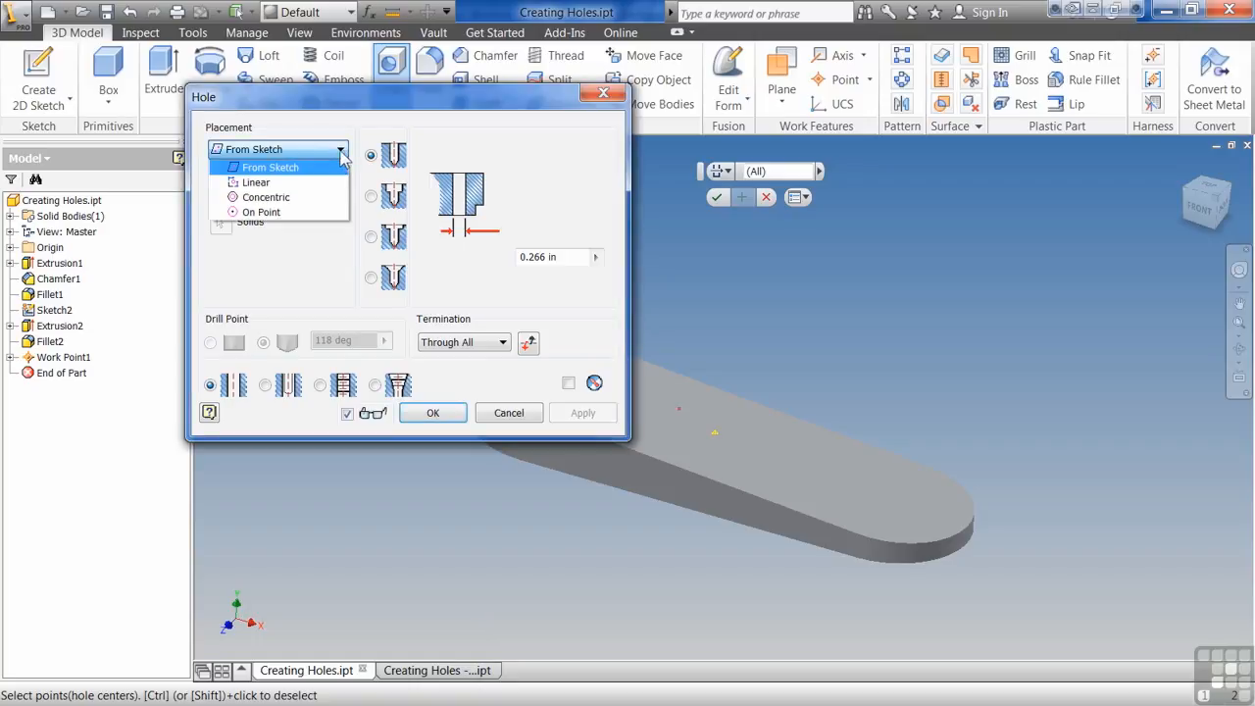
click(281, 185)
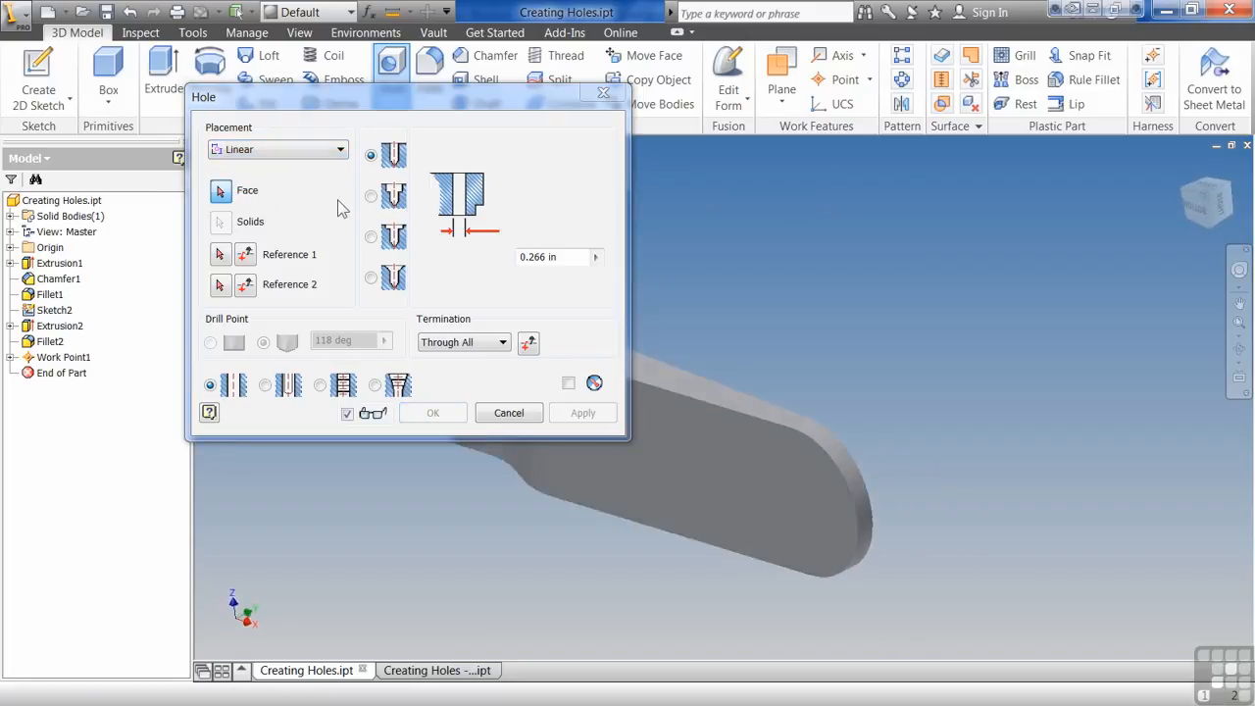
click(888, 469)
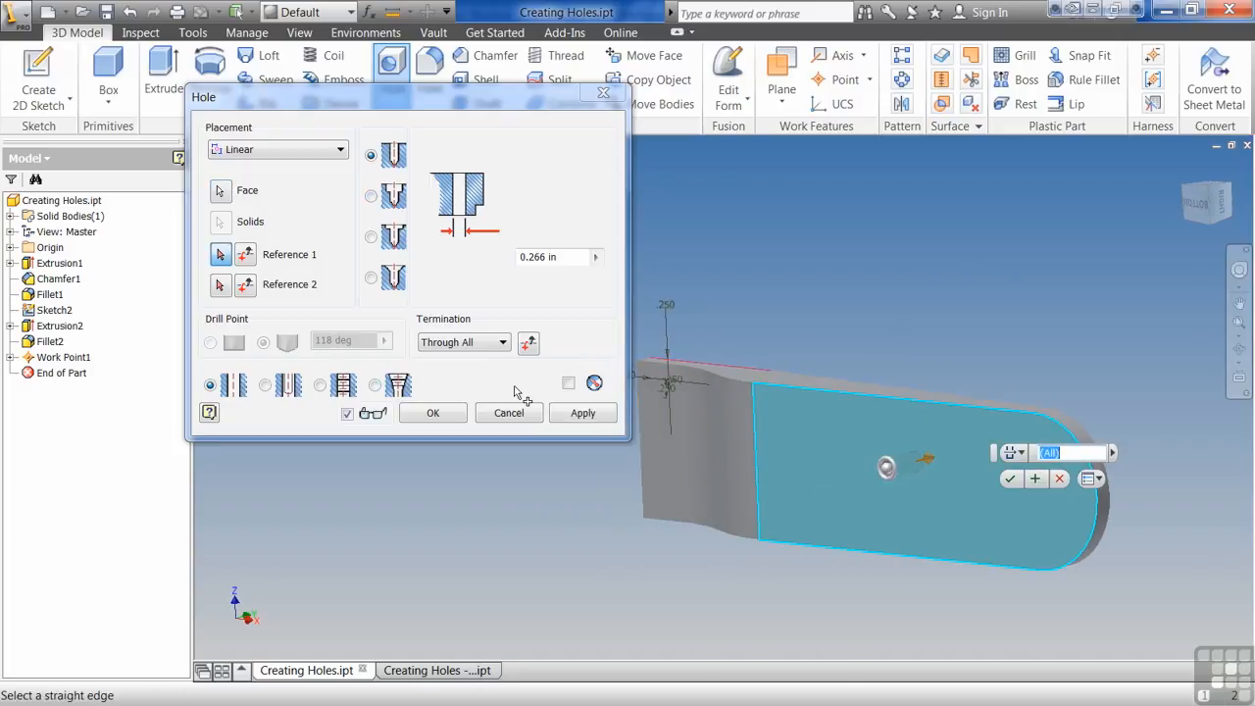
- Position the hole 1 in from the long edge and 1 in from the shoulder edge of the face
click(860, 393)
text(1)
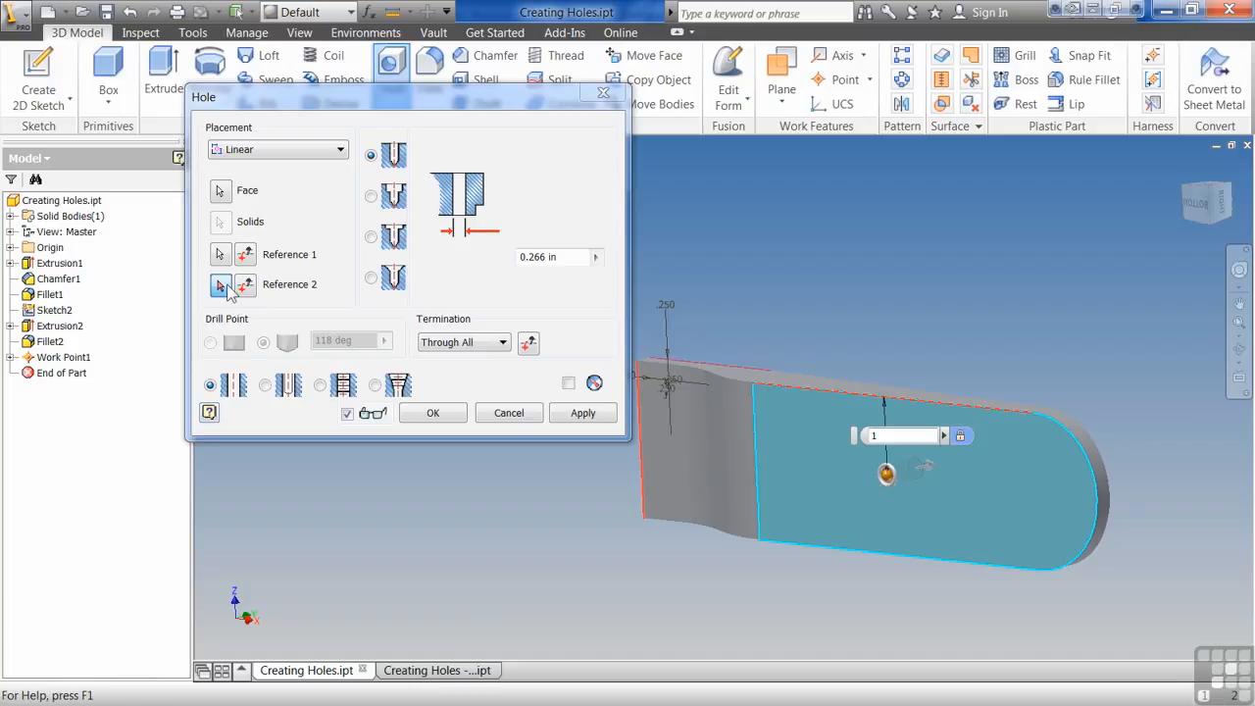
click(221, 284)
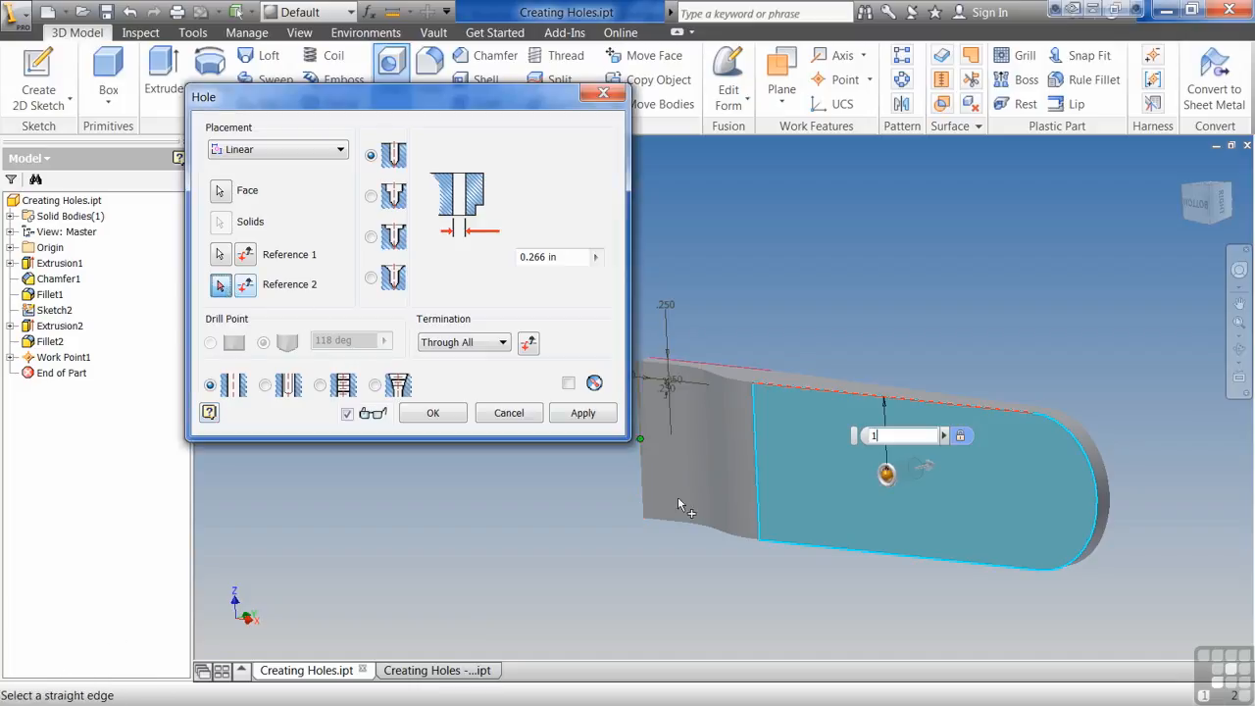
click(762, 490)
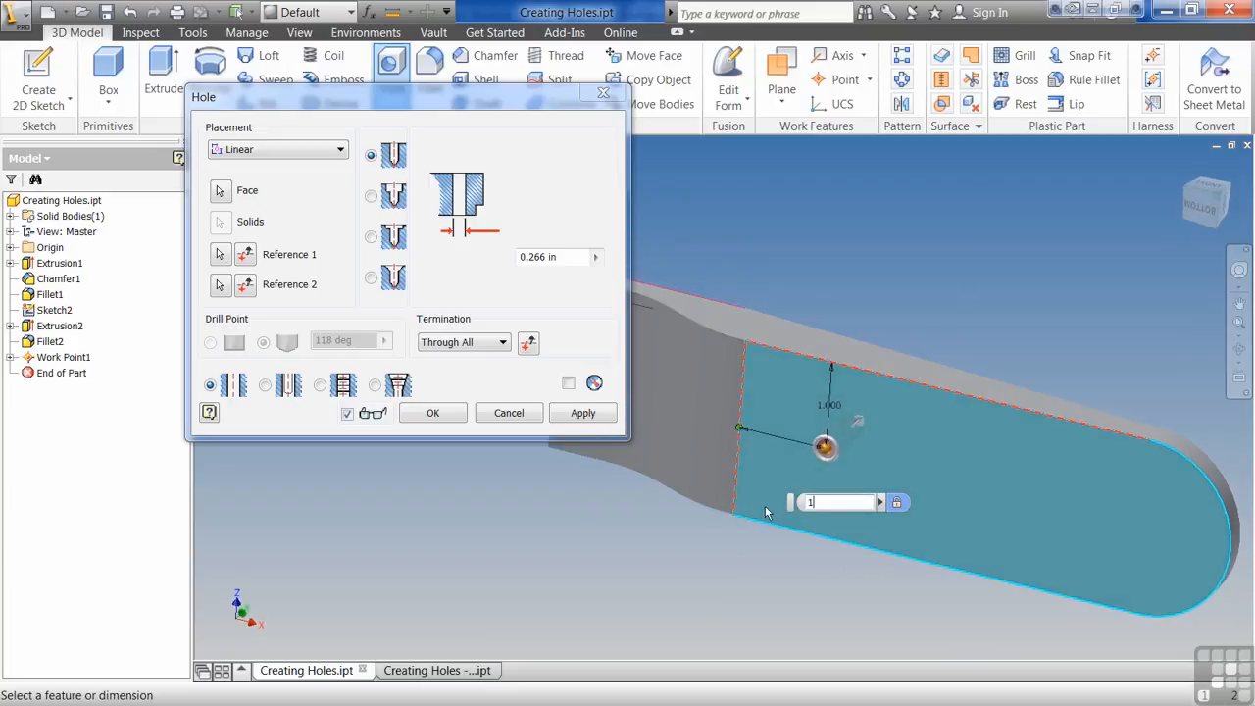
key(Return)
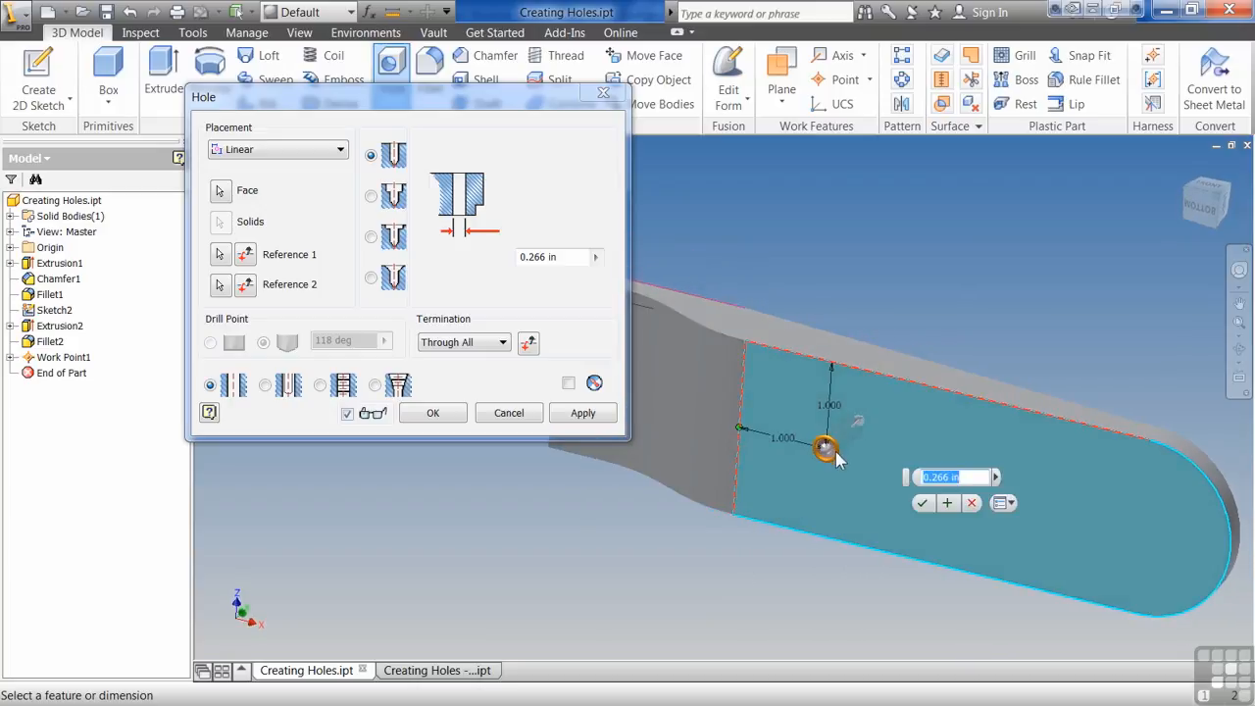
- Compare the spotface and countersink shapes, then choose the counterbore hole shape
mouse_move(840, 452)
mouse_down()
mouse_move(876, 463)
mouse_move(832, 462)
mouse_up()
click(371, 197)
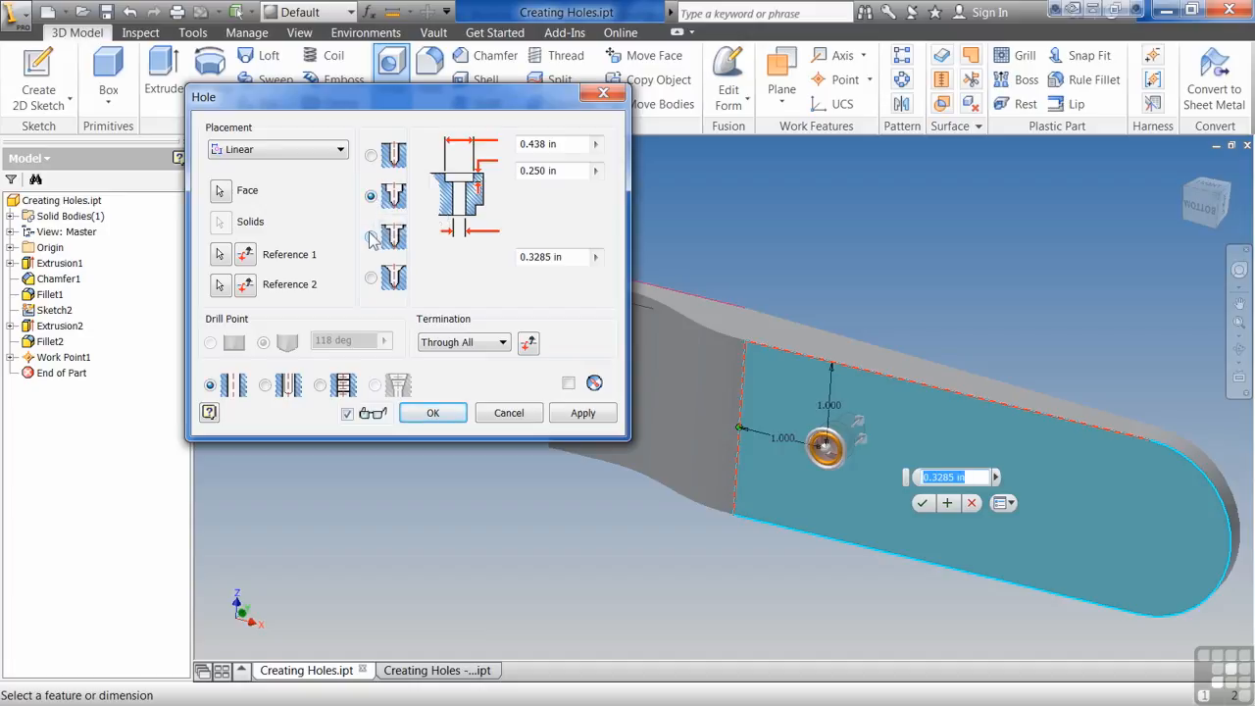
click(371, 239)
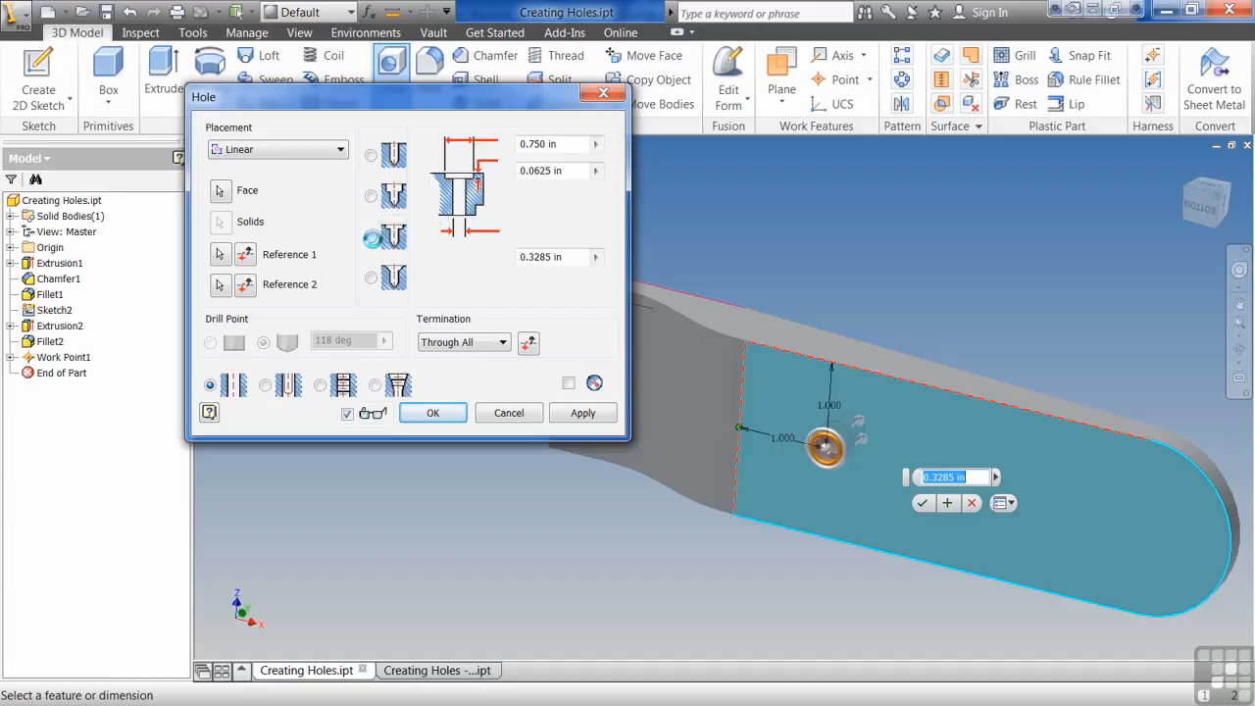
click(372, 279)
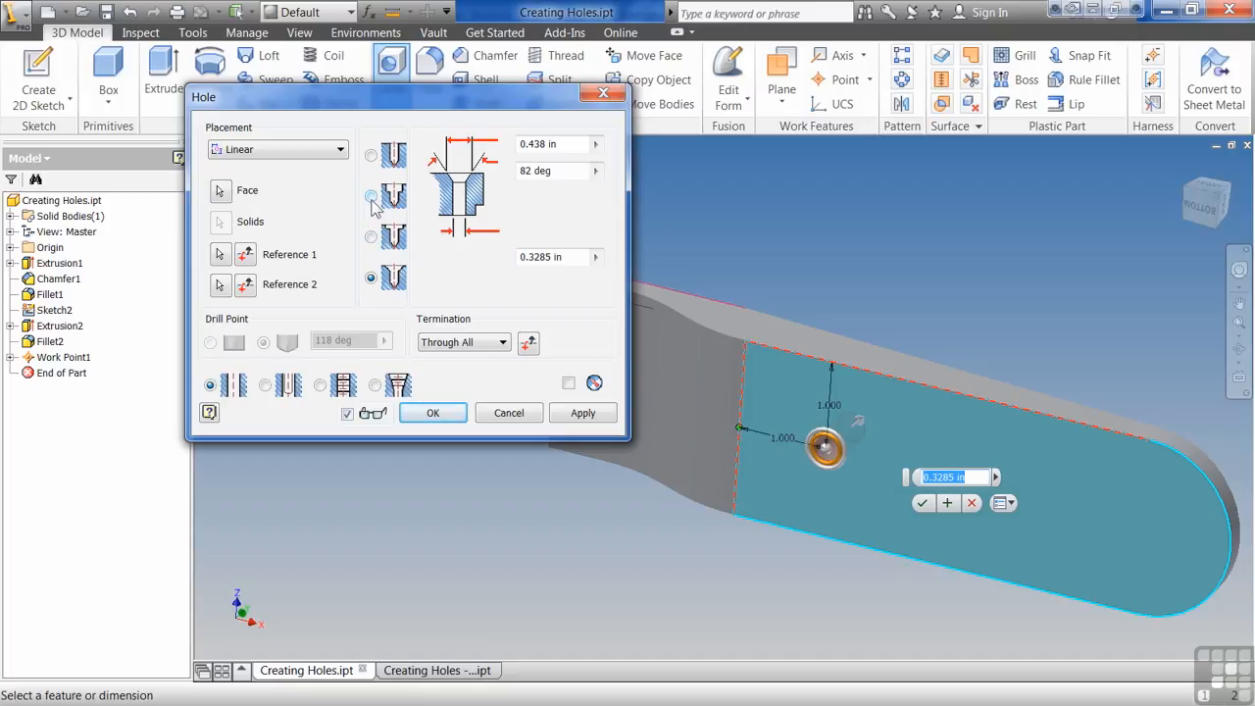
click(371, 197)
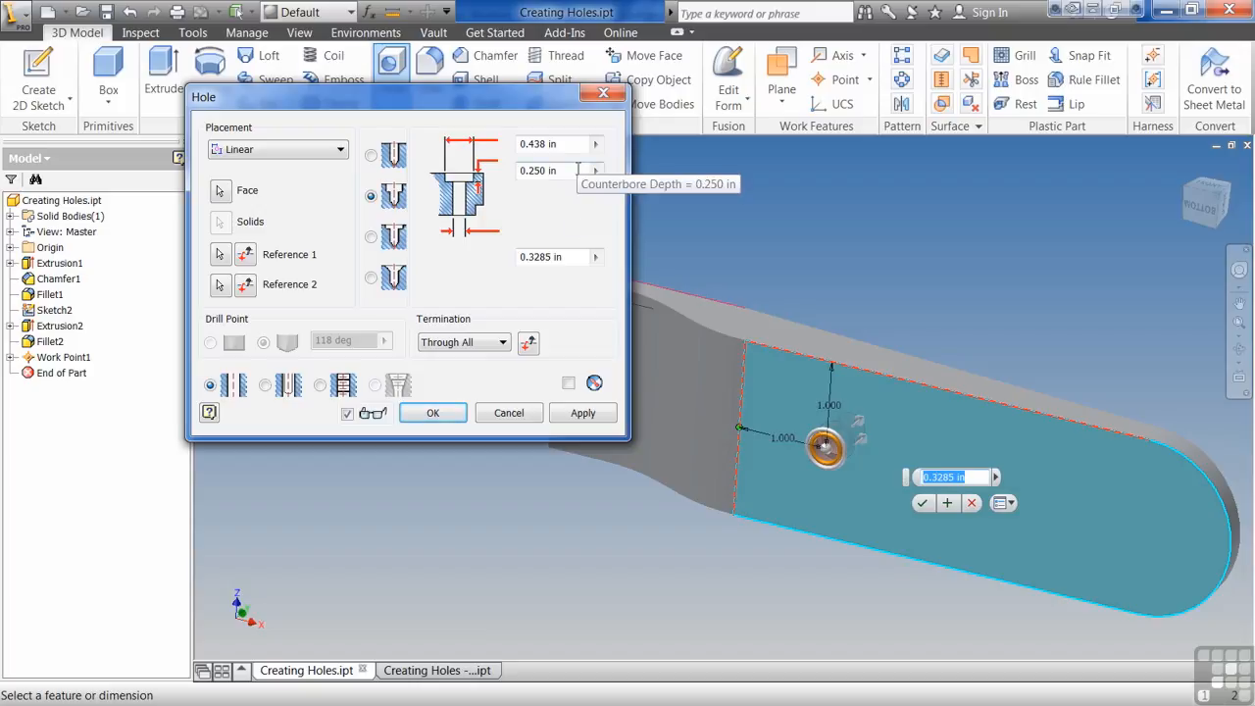
- Set the hole diameter to 0.25 in and the counterbore diameter to 0.5 in
click(544, 257)
text(.25)
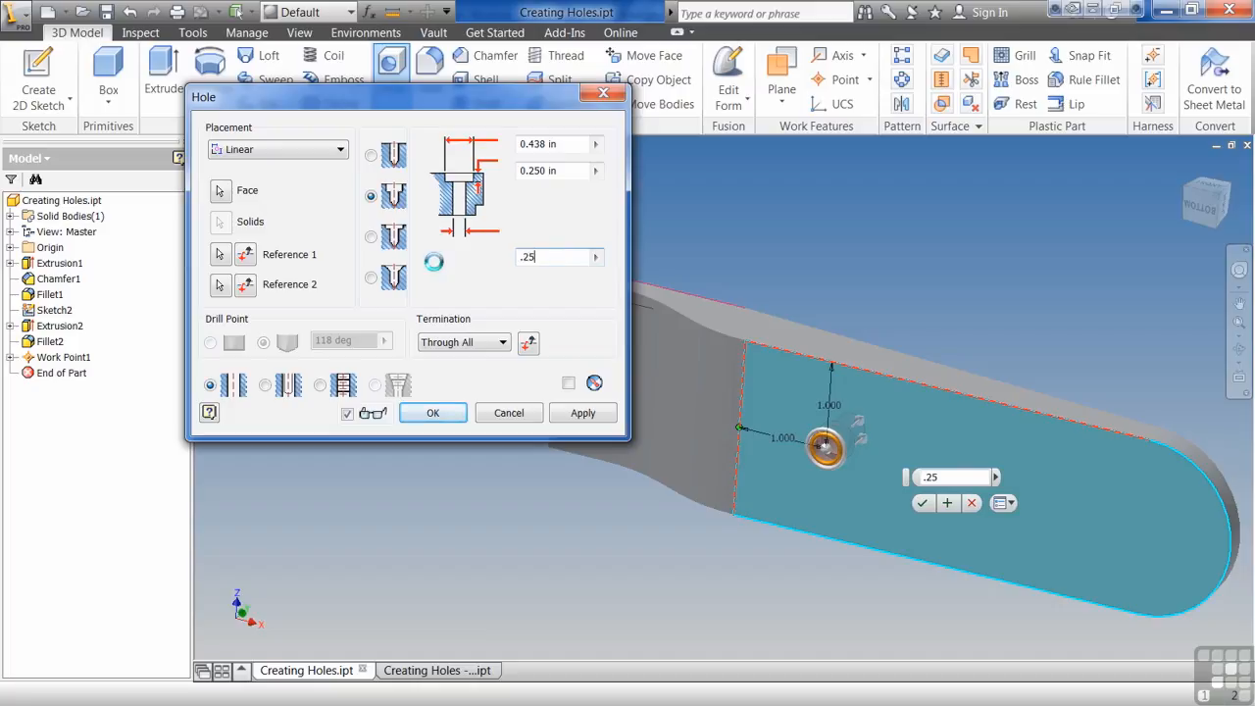
click(577, 144)
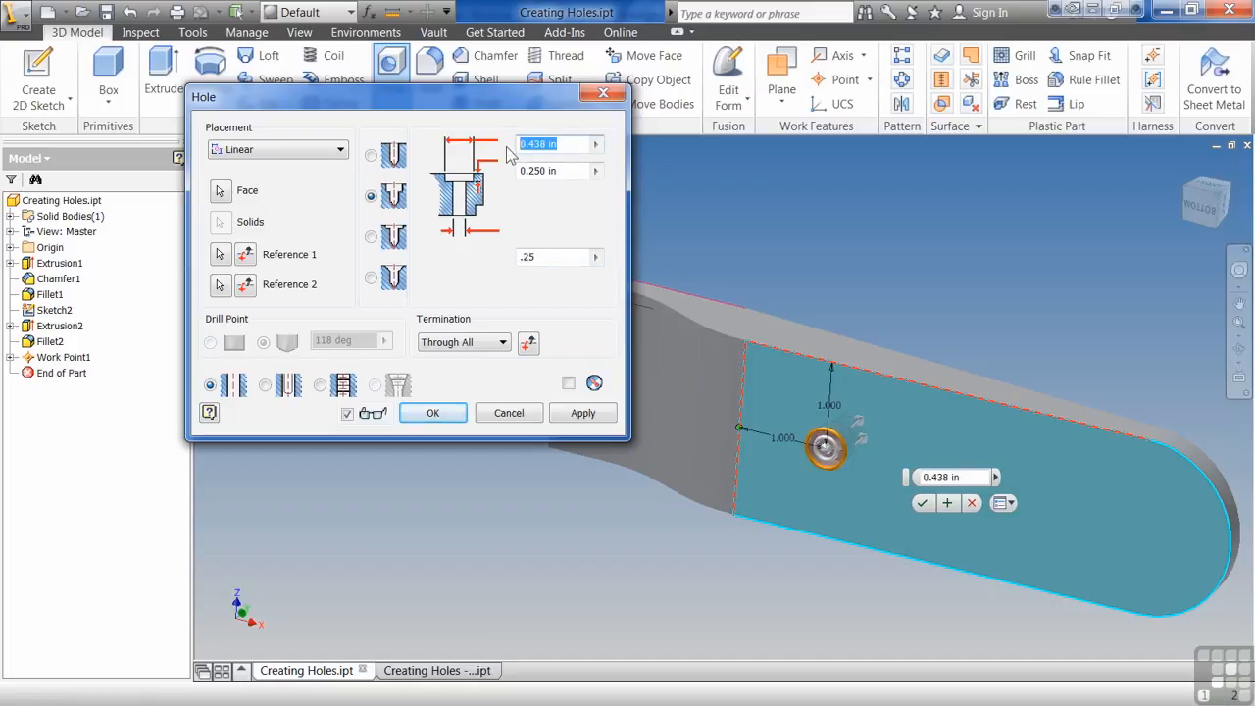
text(.5)
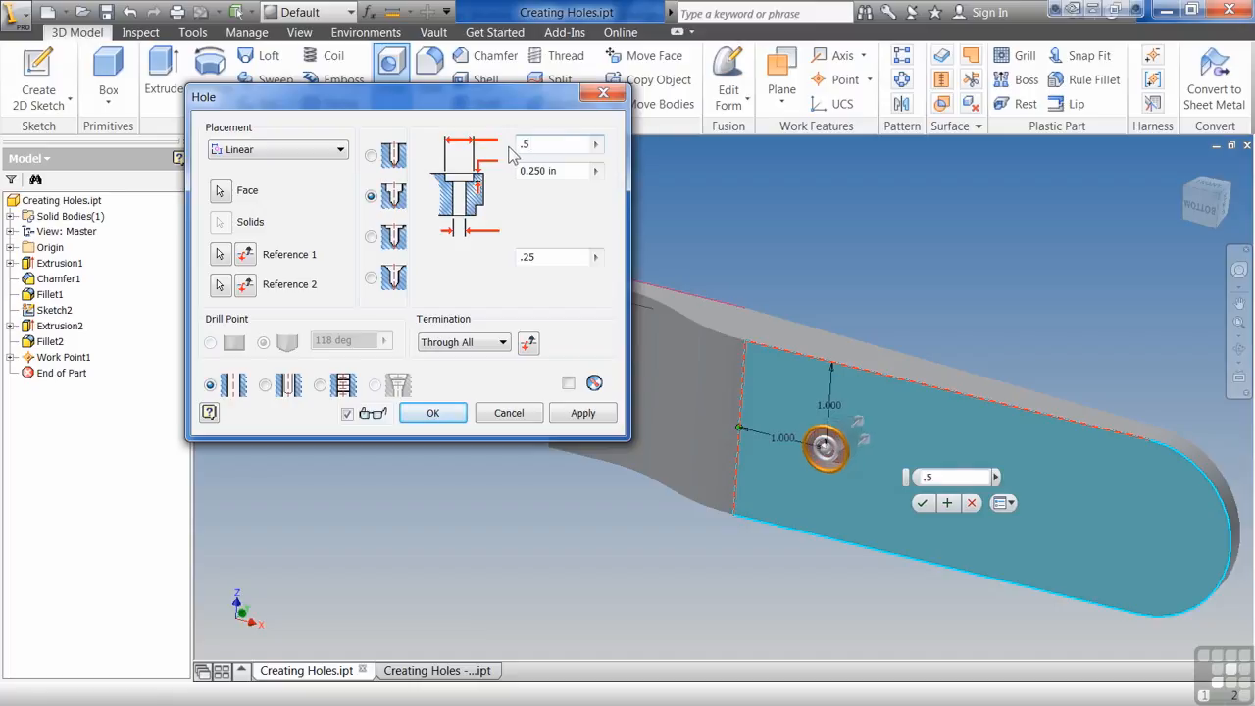
- Switch the termination to Distance and back to Through All
click(566, 170)
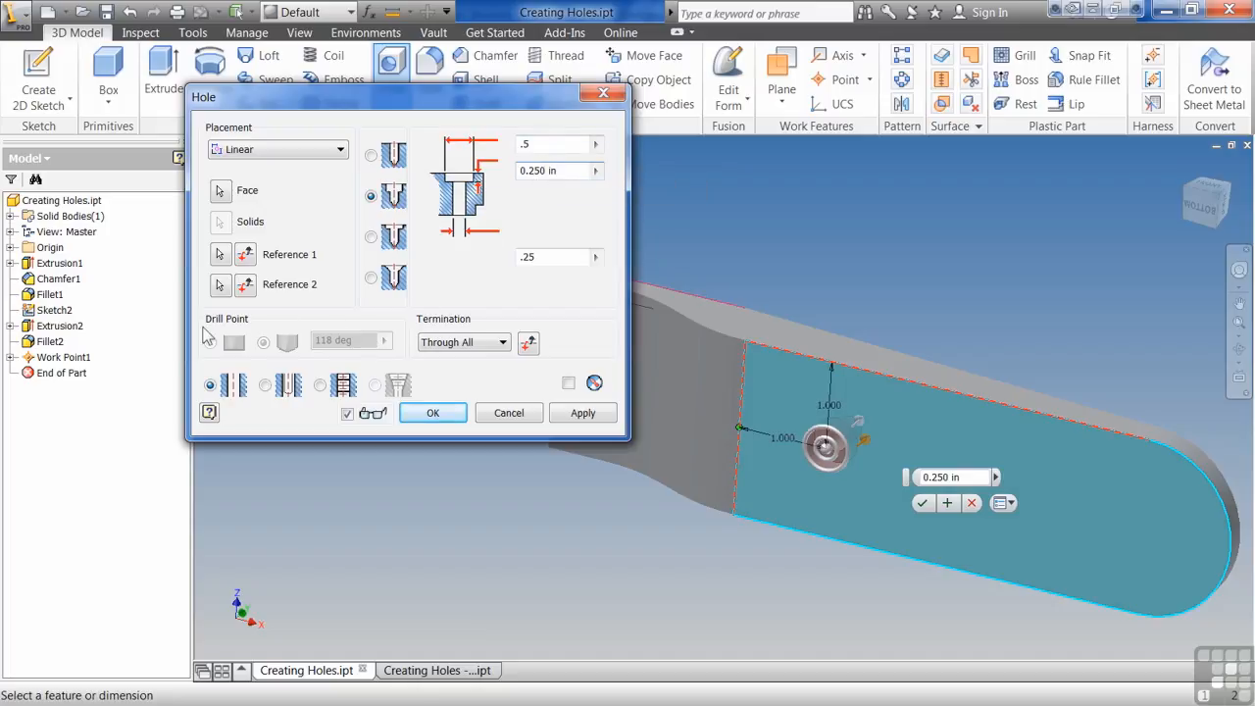
click(502, 343)
click(482, 358)
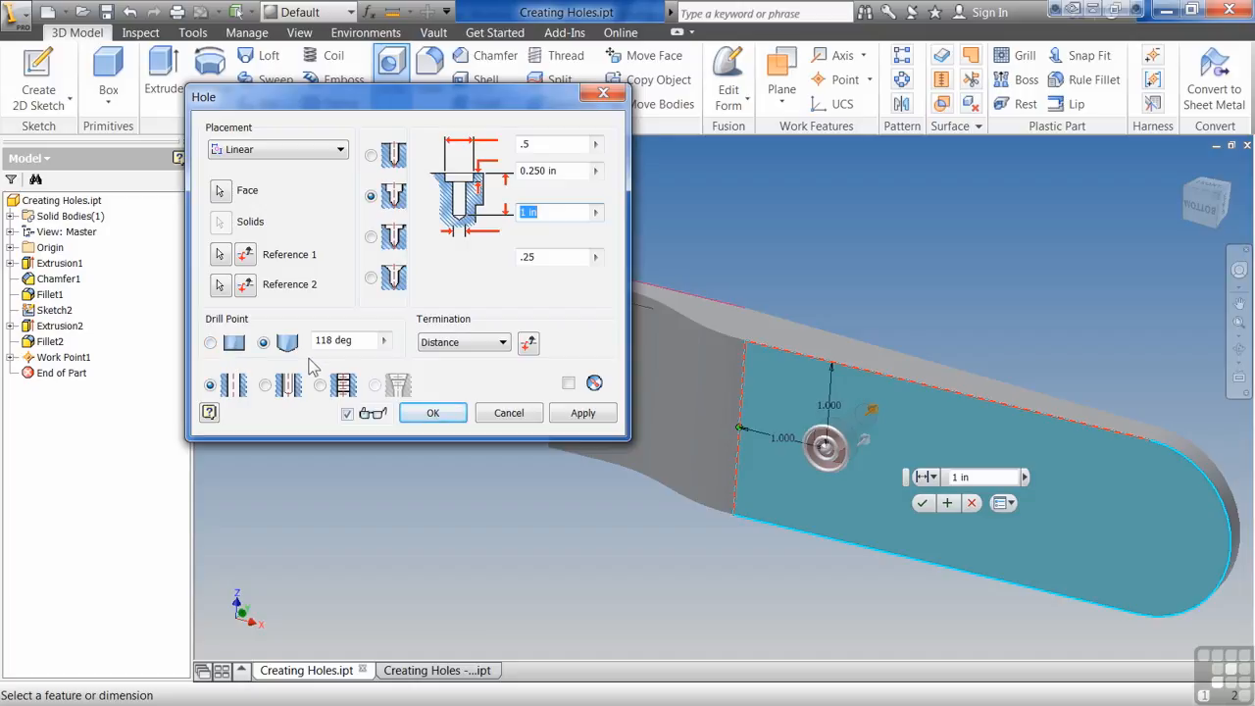
click(502, 342)
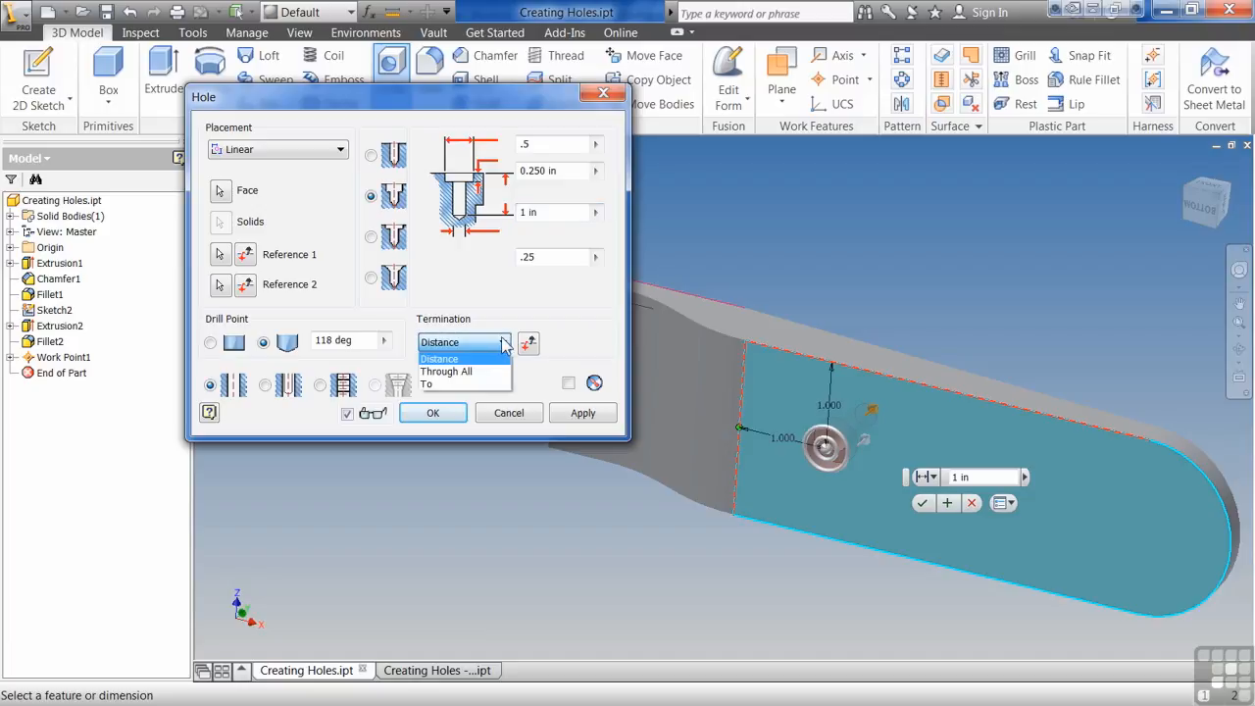
click(459, 372)
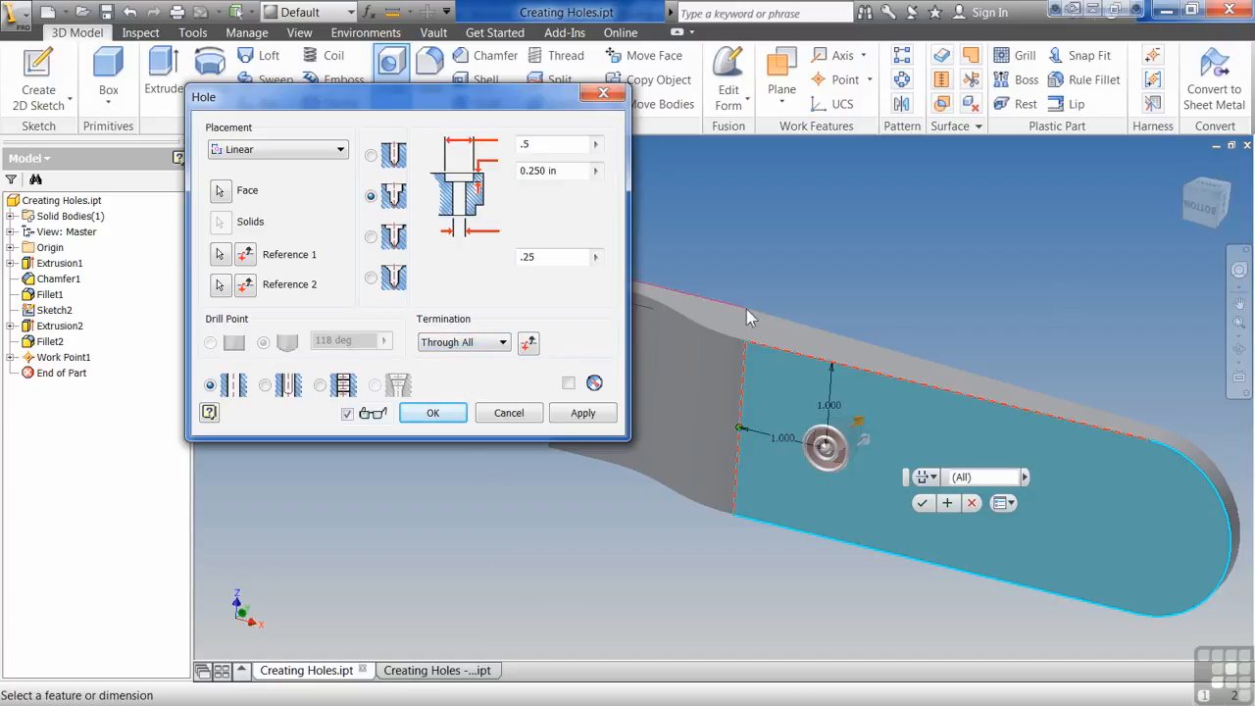
- Try the To termination, orbiting the part to pick its underside face
click(505, 346)
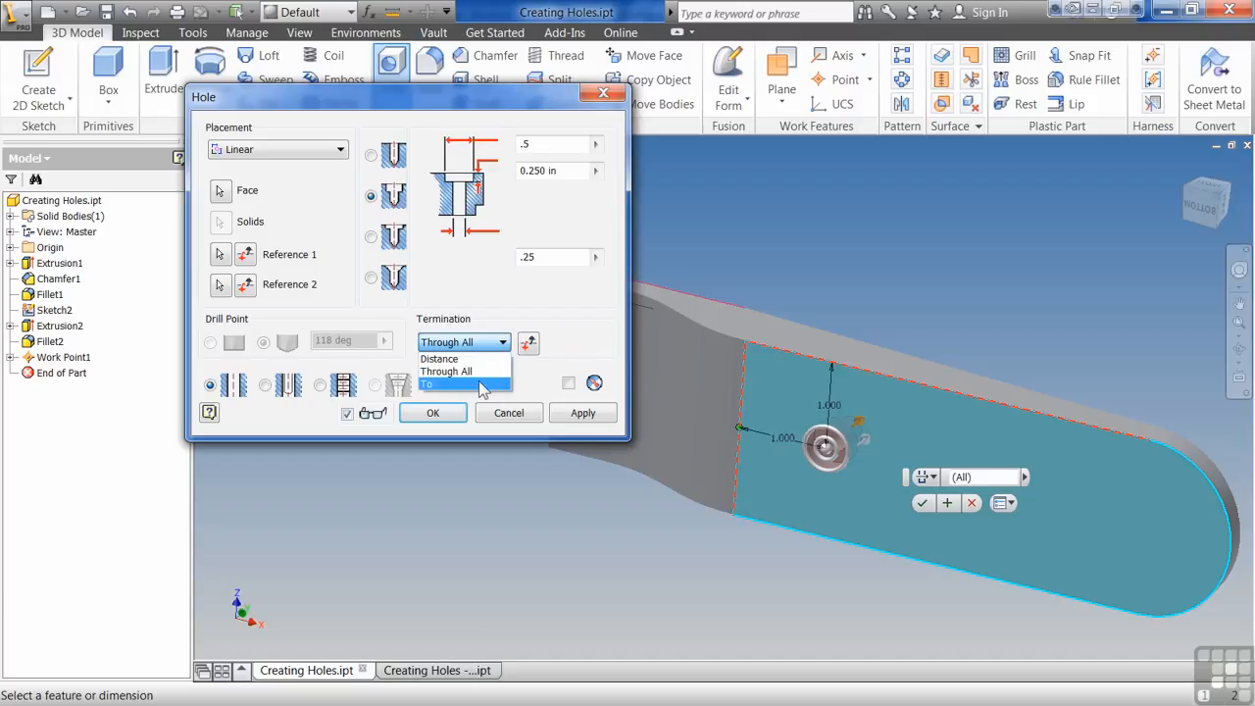
click(479, 381)
shift+middle_drag(922, 274, 922, 373)
click(917, 372)
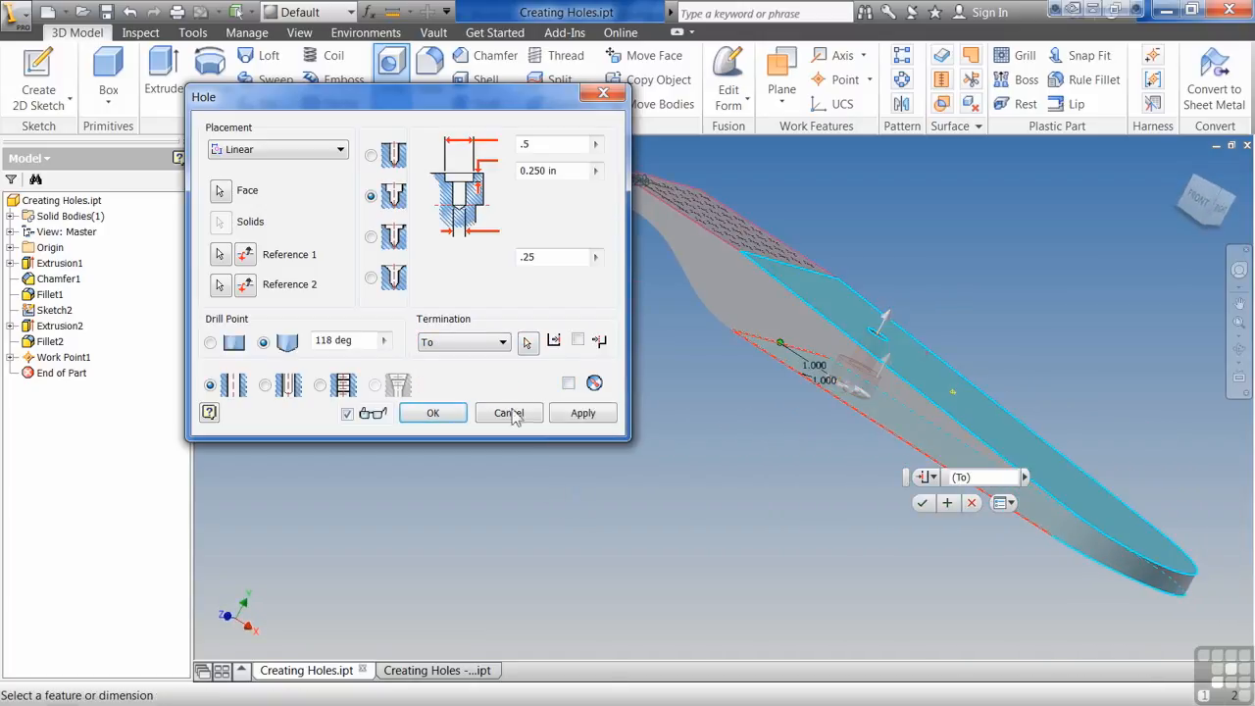
- Set the termination to Distance with a hole depth of 0.5 in
click(504, 342)
click(471, 359)
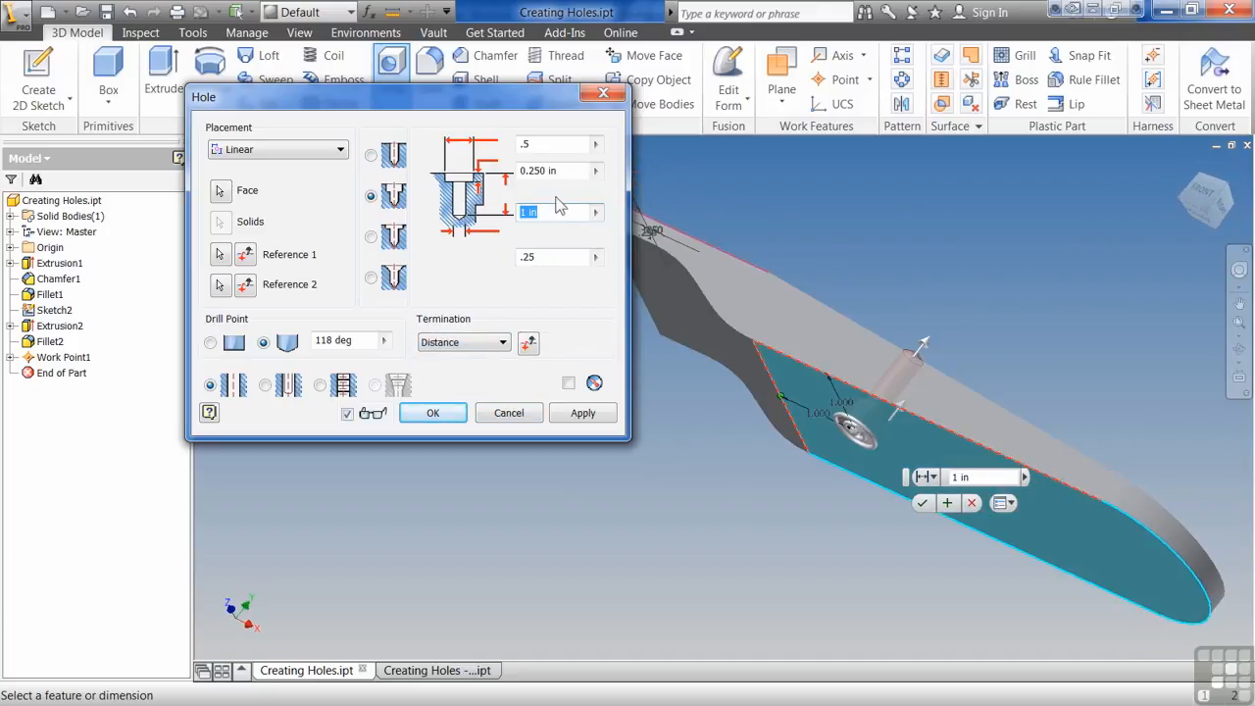
text(.5)
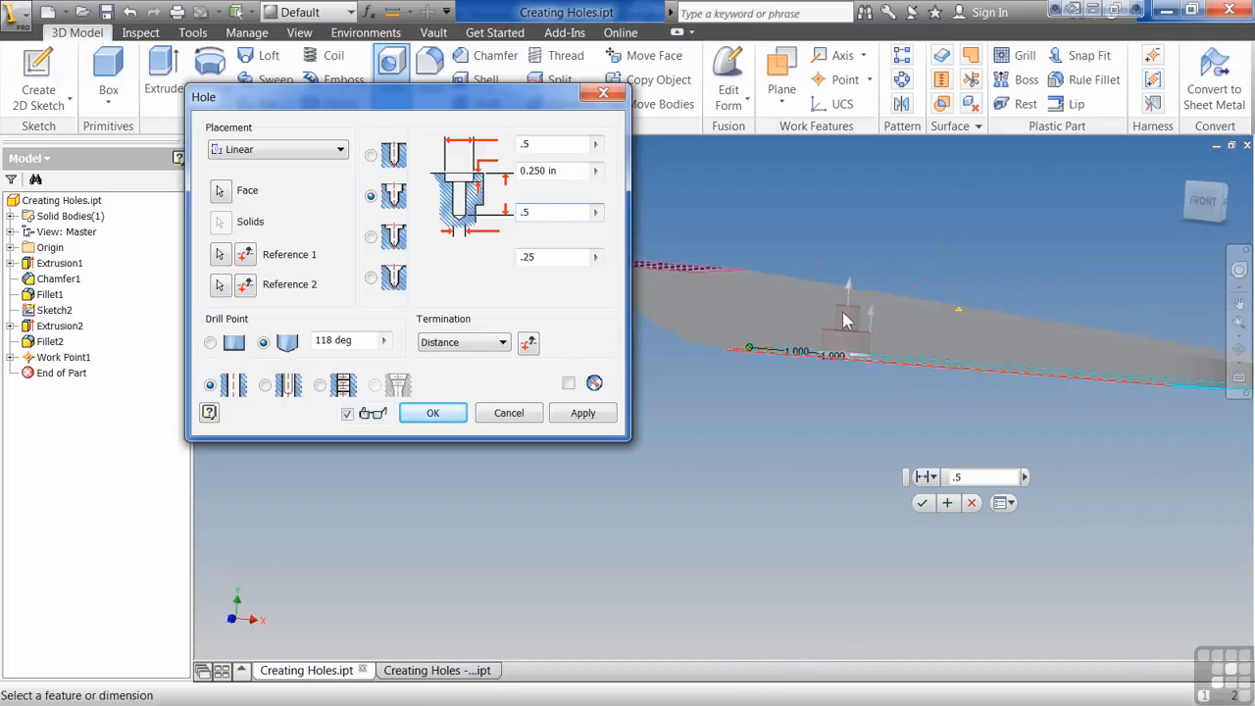
- Turn the hole into a clearance hole for a socket head cap screw
shift+middle_drag(771, 397, 676, 395)
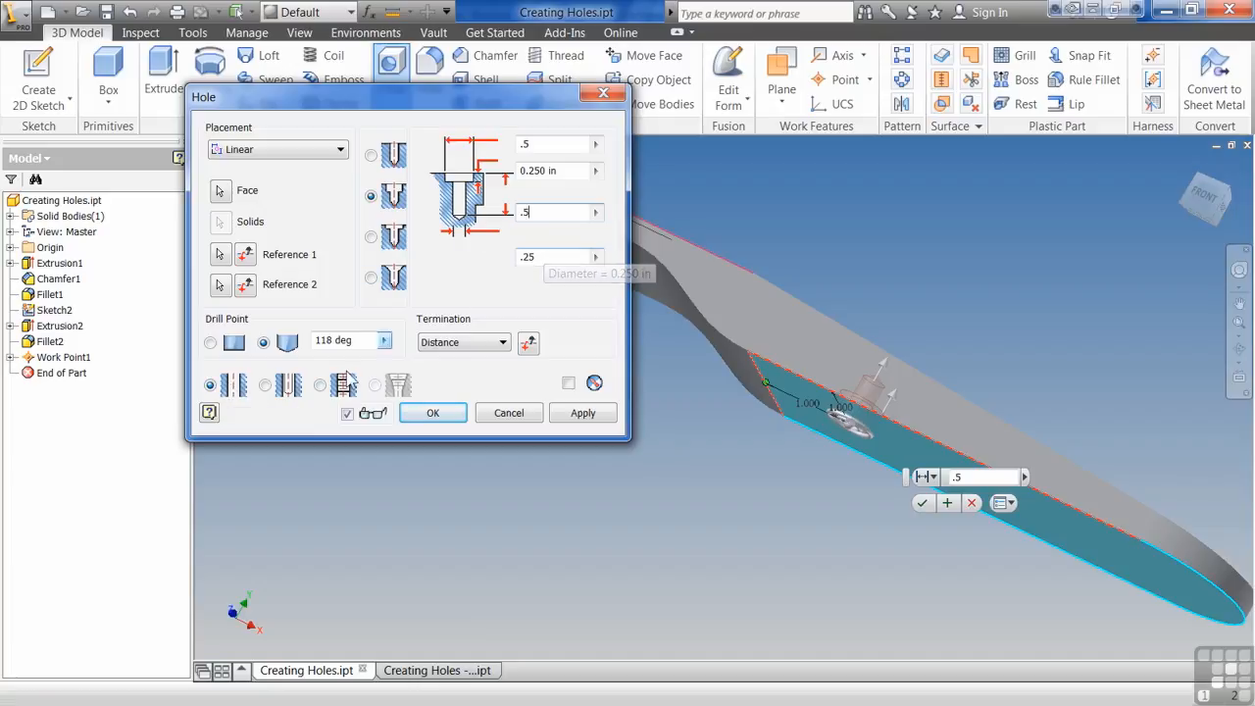
click(265, 386)
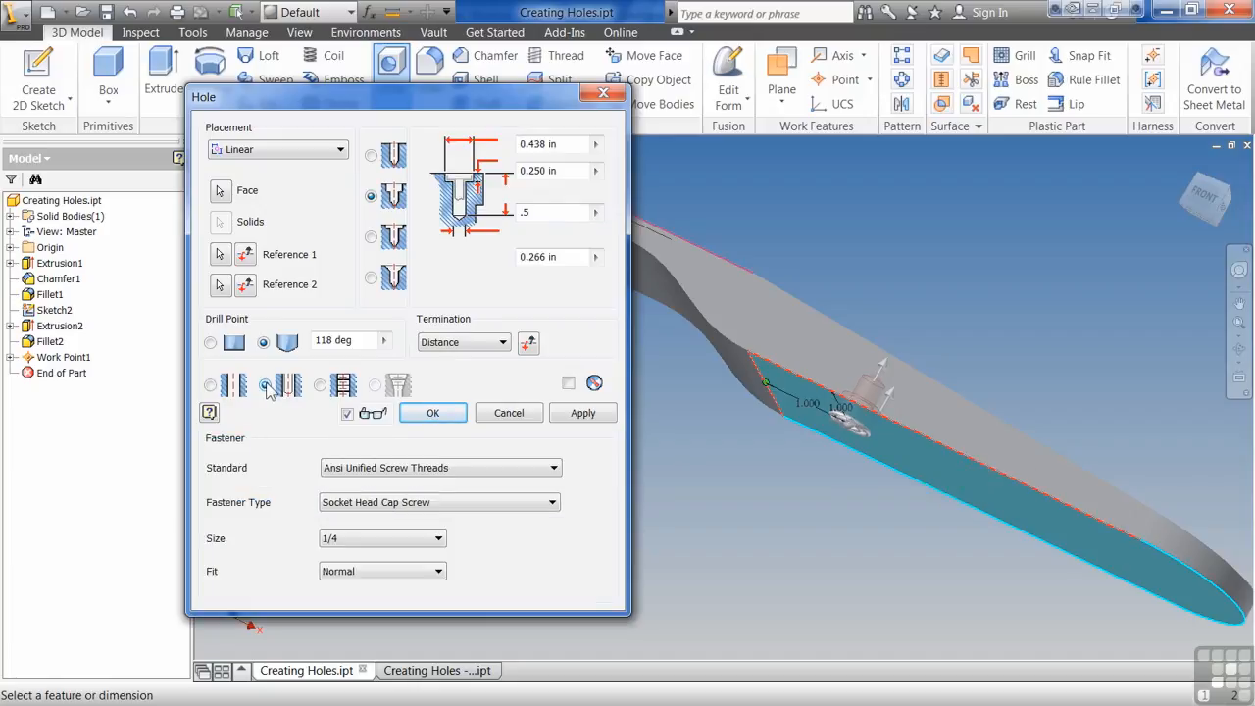
click(499, 502)
click(496, 506)
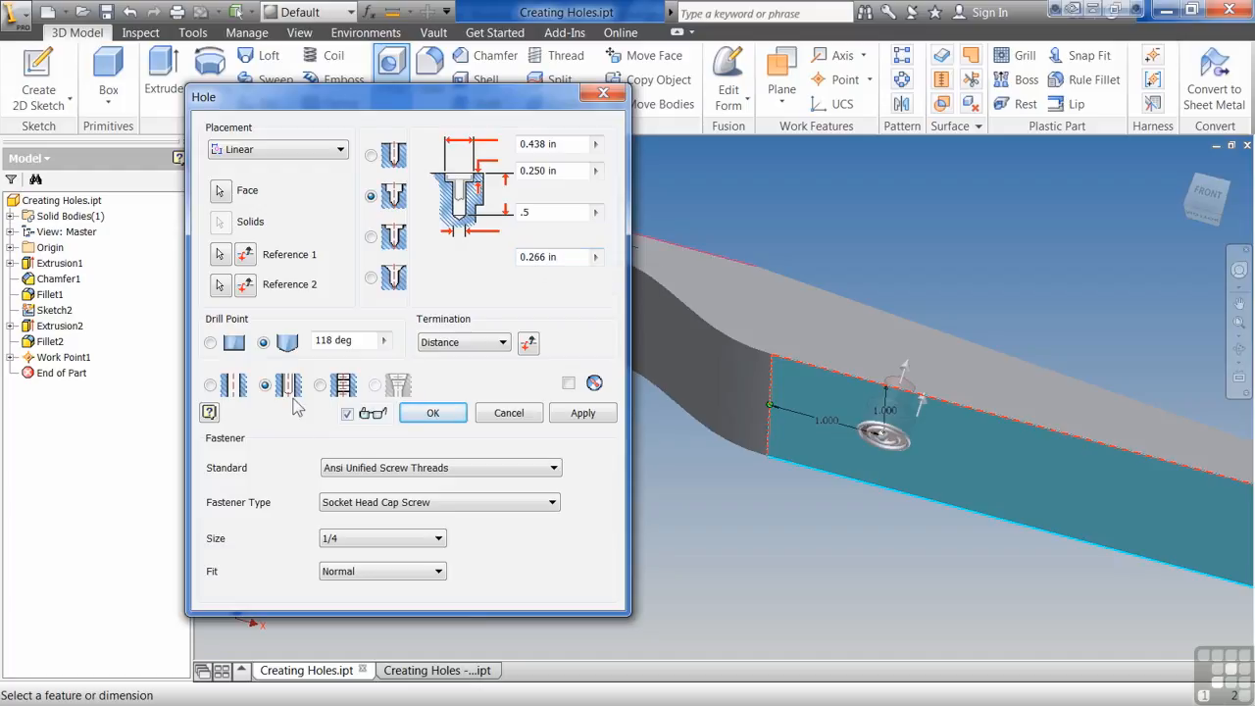
- Set the fastener fit to Loose and finish the hole
click(438, 572)
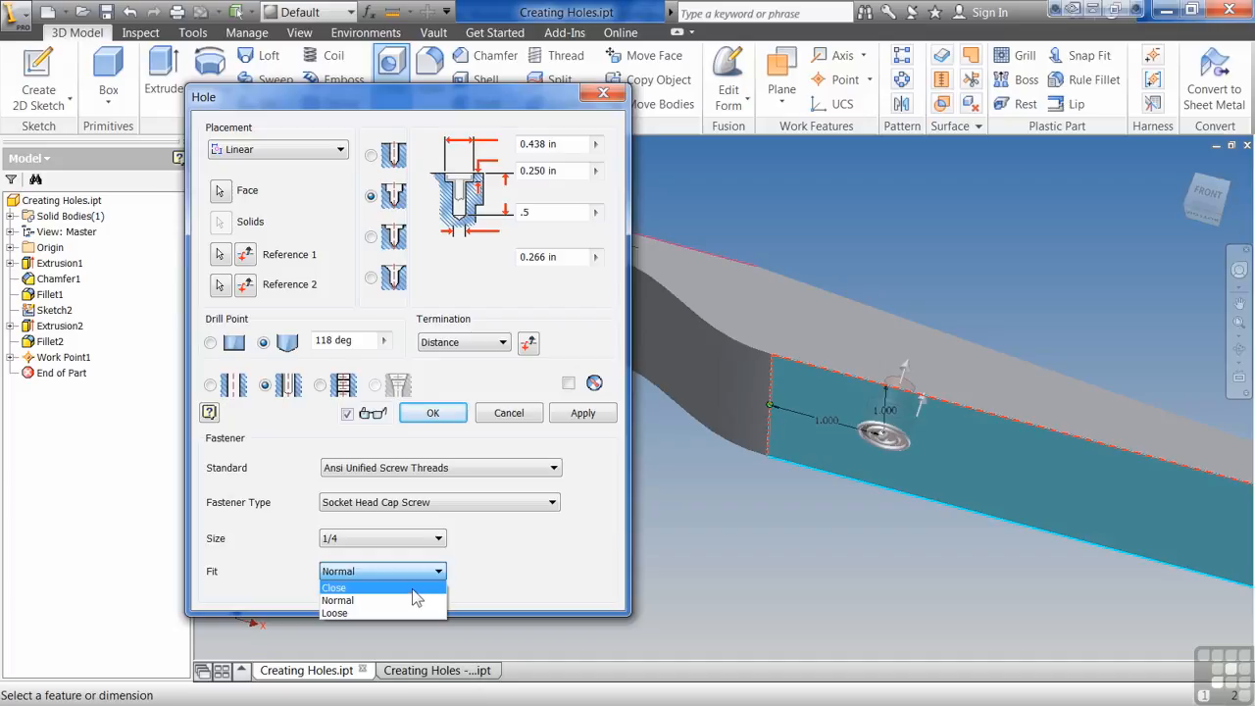
click(413, 588)
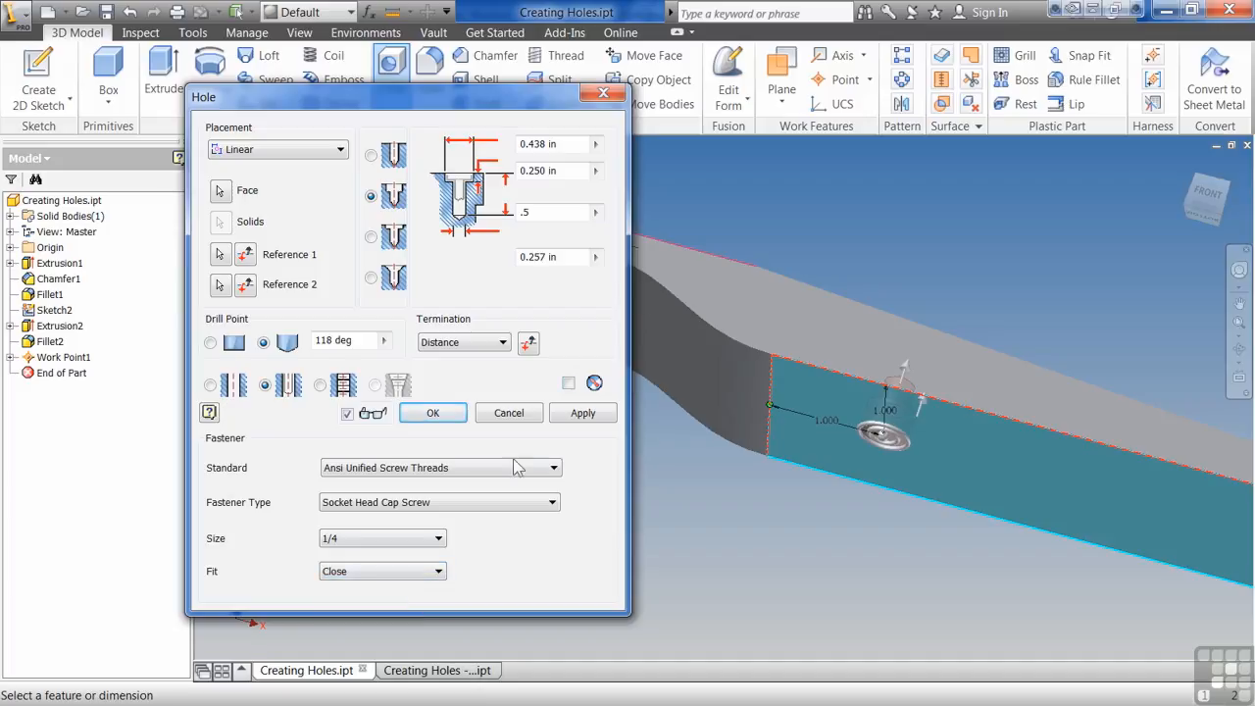
click(390, 571)
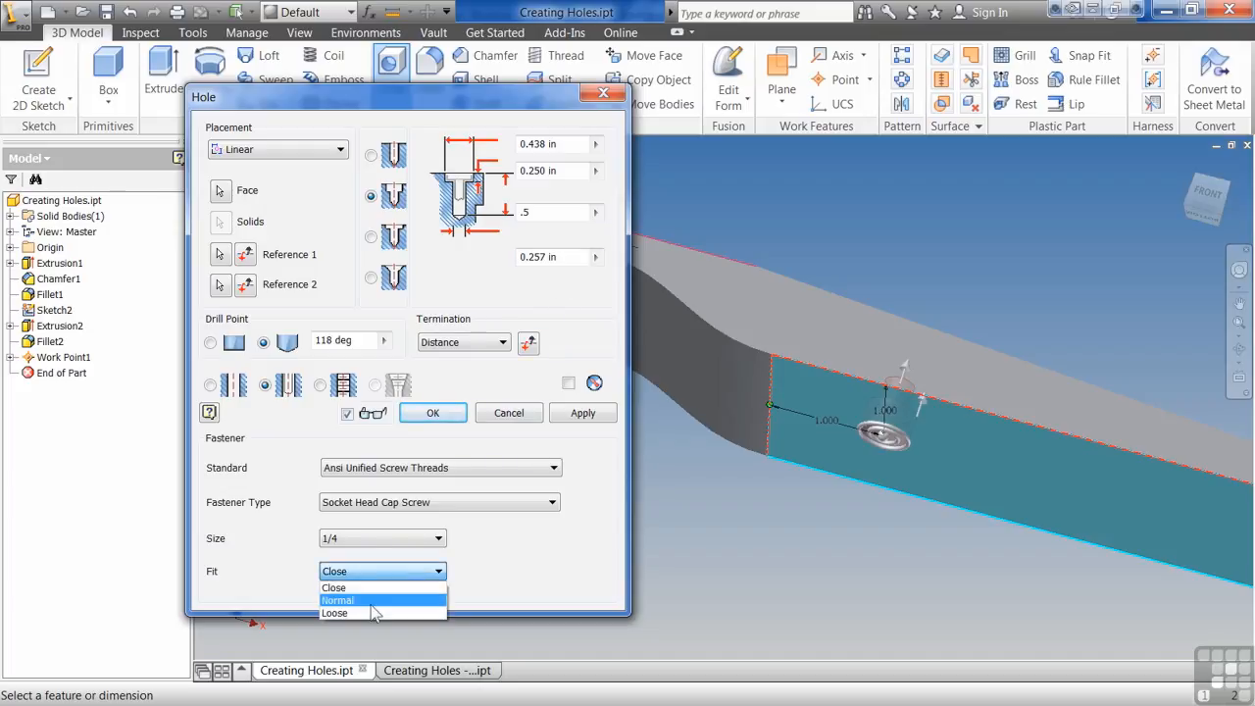
click(366, 611)
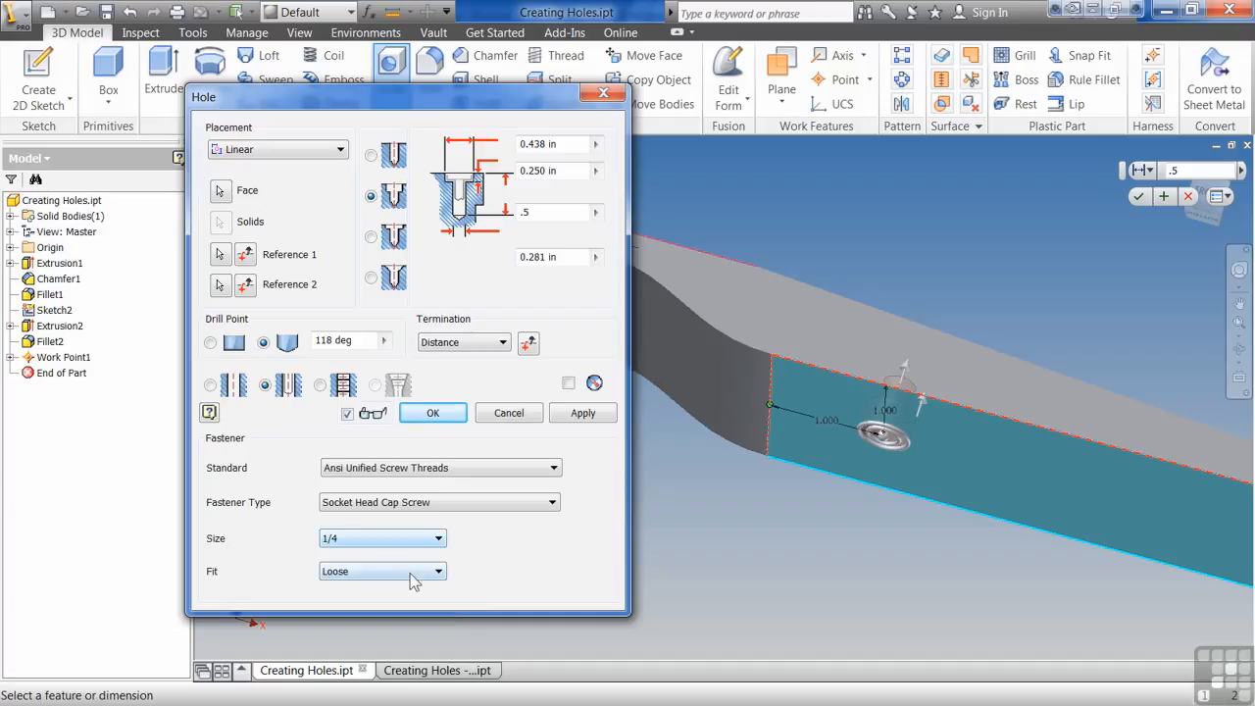
click(435, 413)
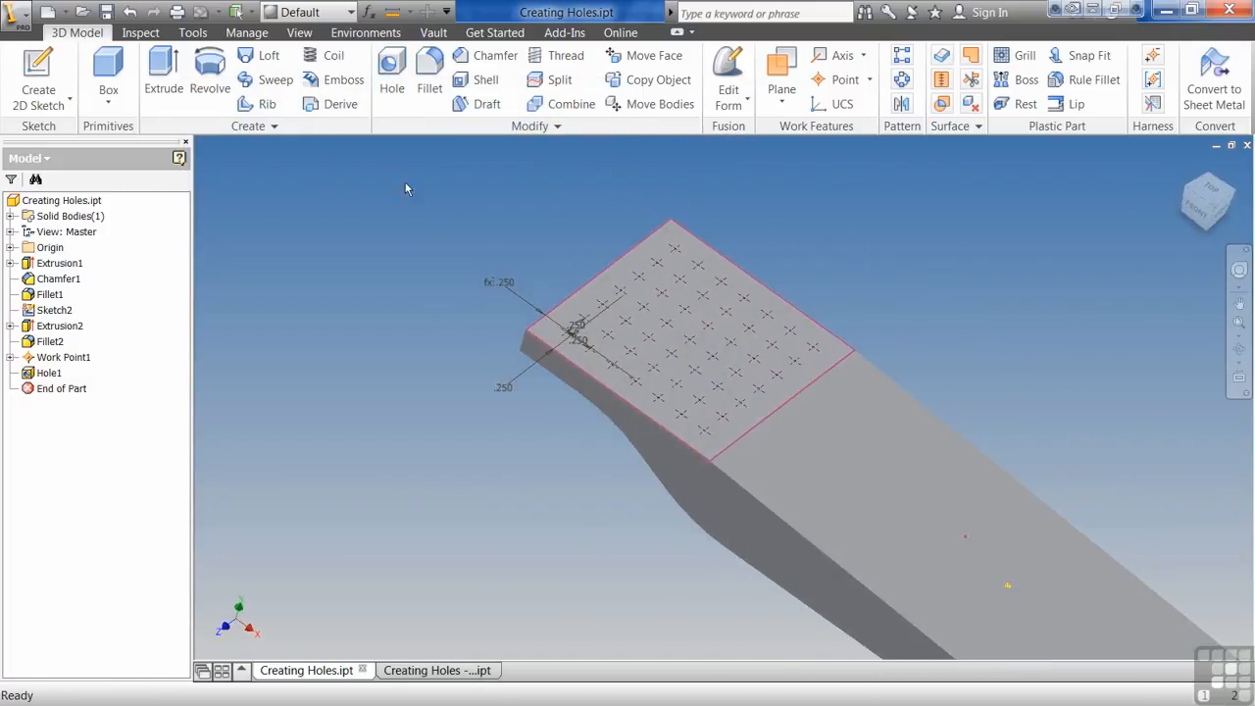
- Start another hole from the sketch points and make it a tapped hole with a simple drilled shape
click(395, 59)
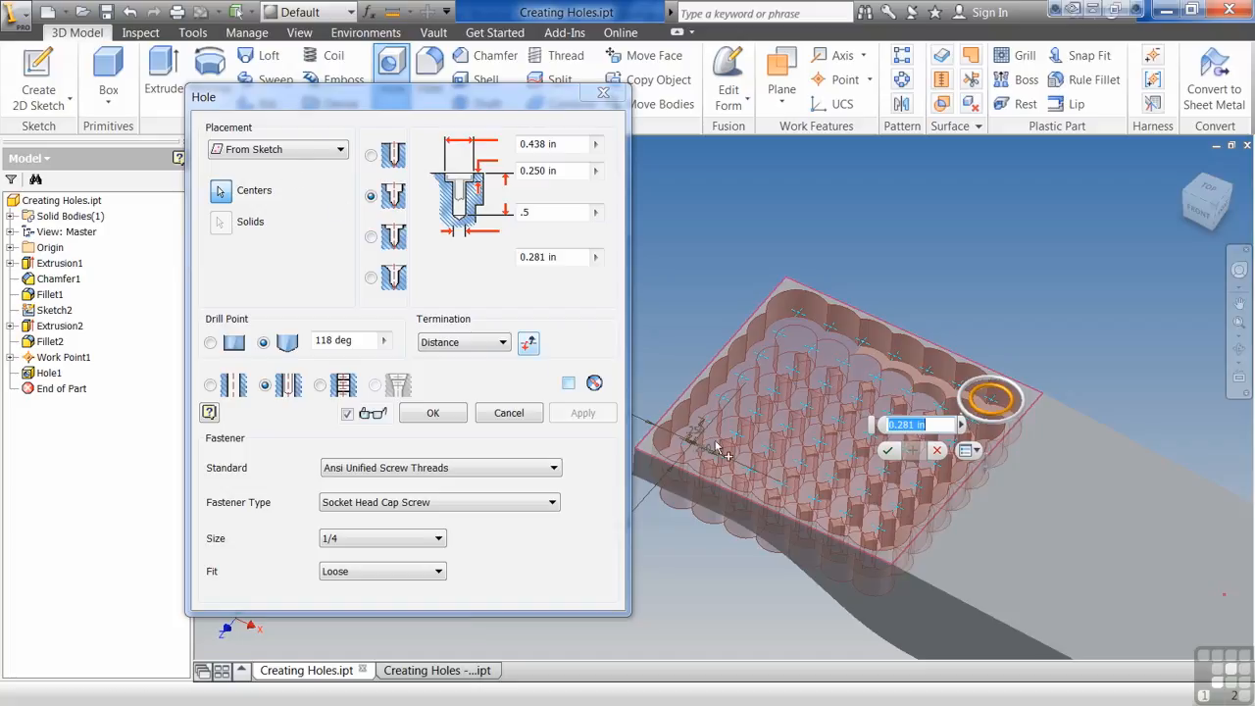
click(371, 156)
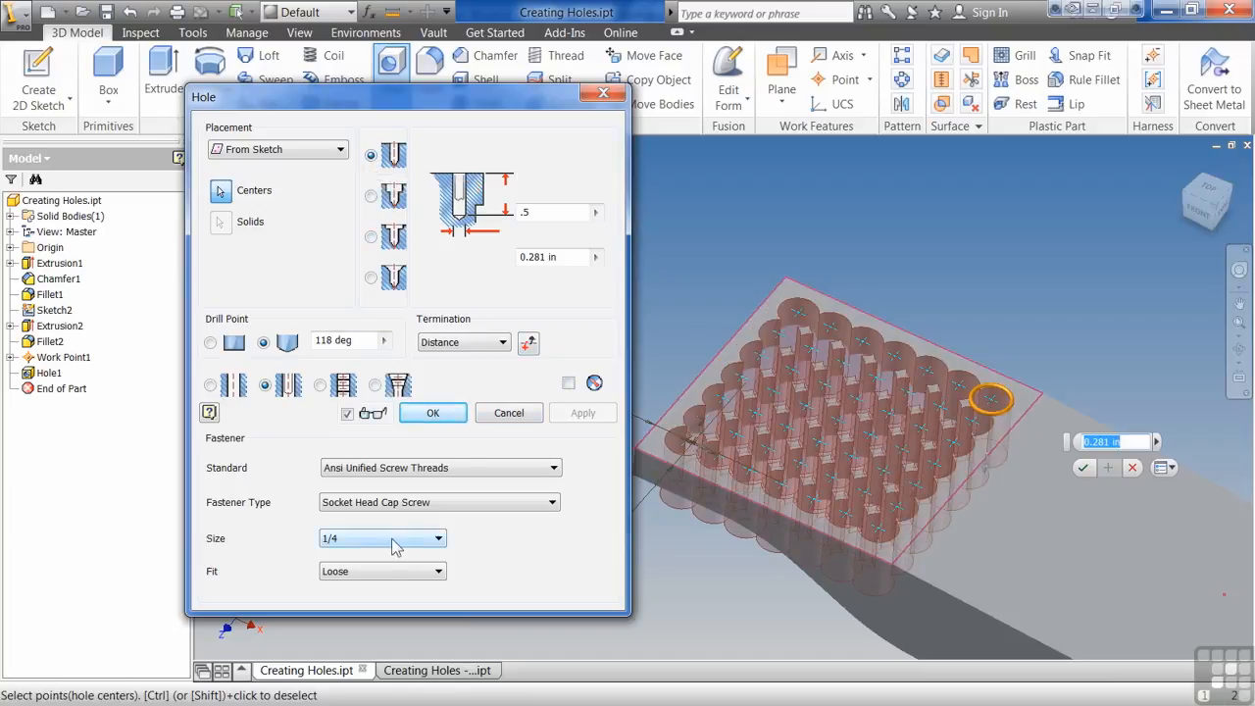
click(320, 386)
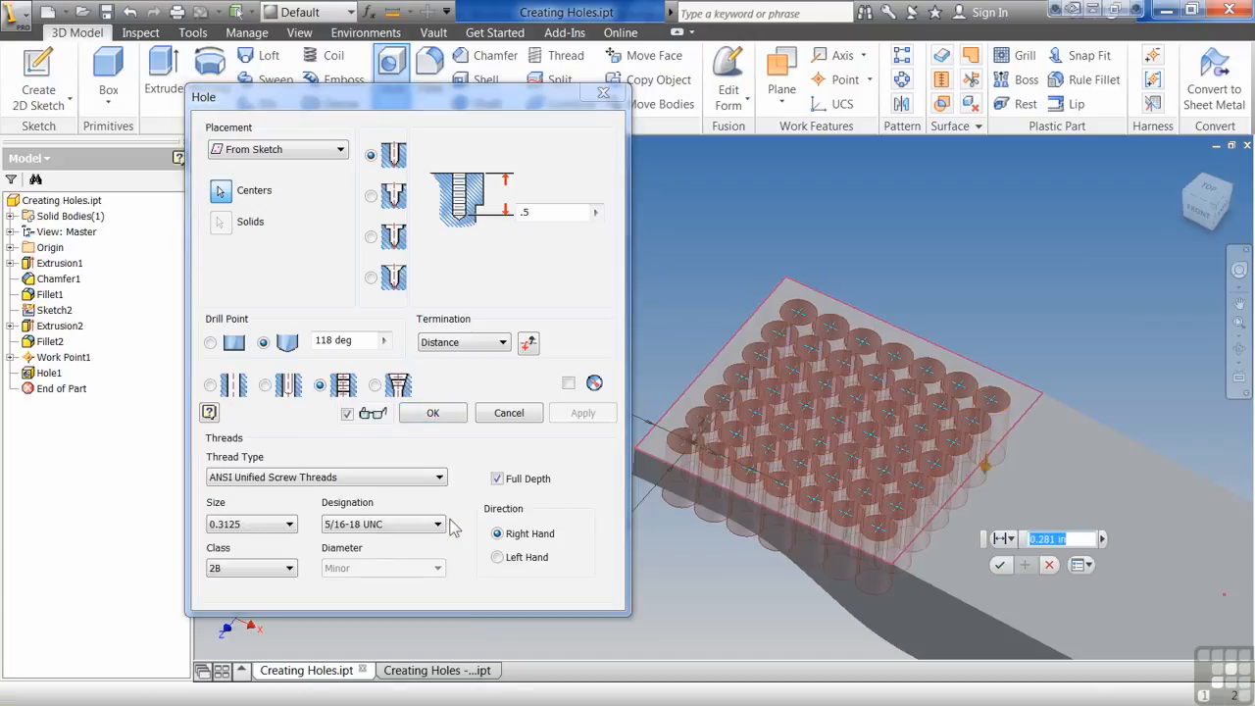
- Set the thread size to 0.164 (#8) with the 8-32 UNC designation
click(290, 523)
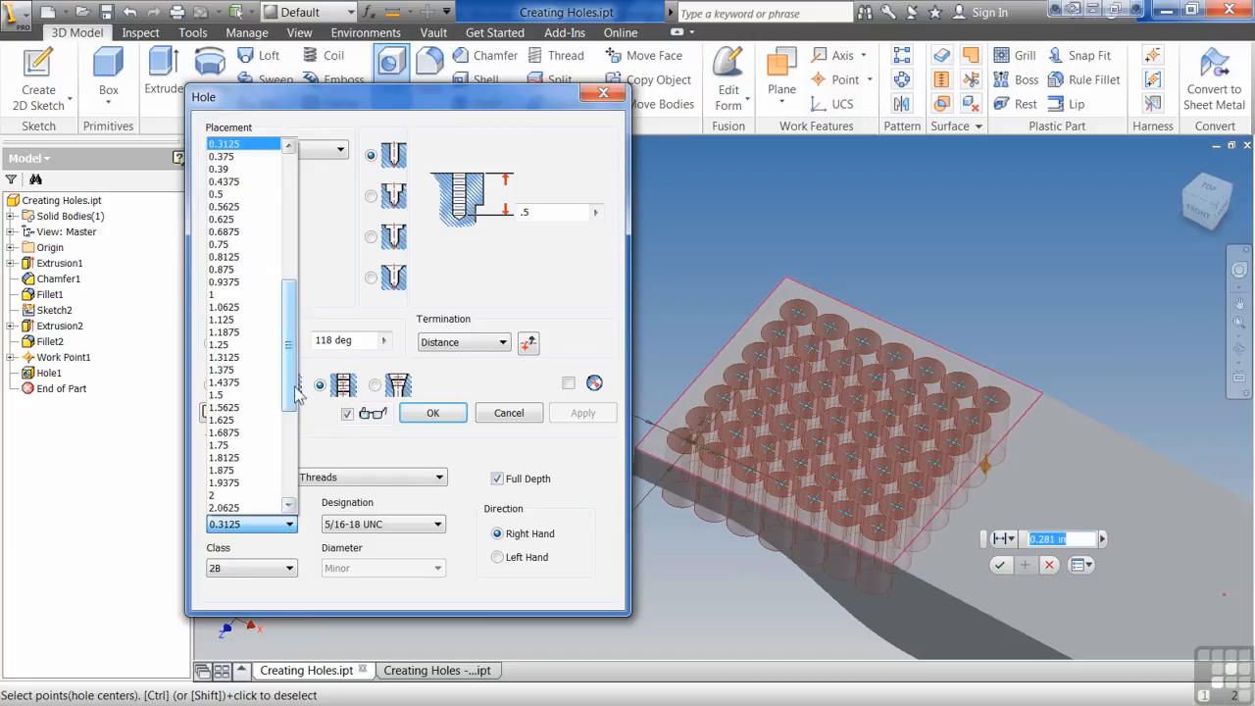
drag(294, 377, 296, 324)
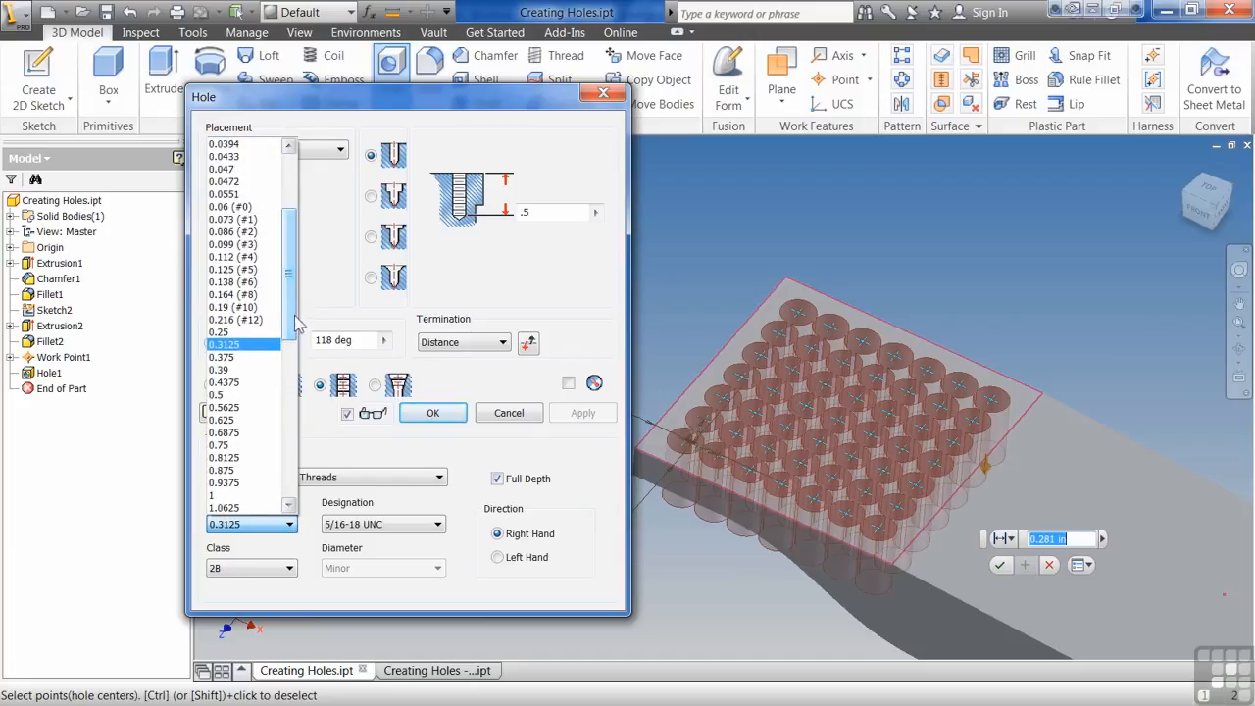
click(236, 293)
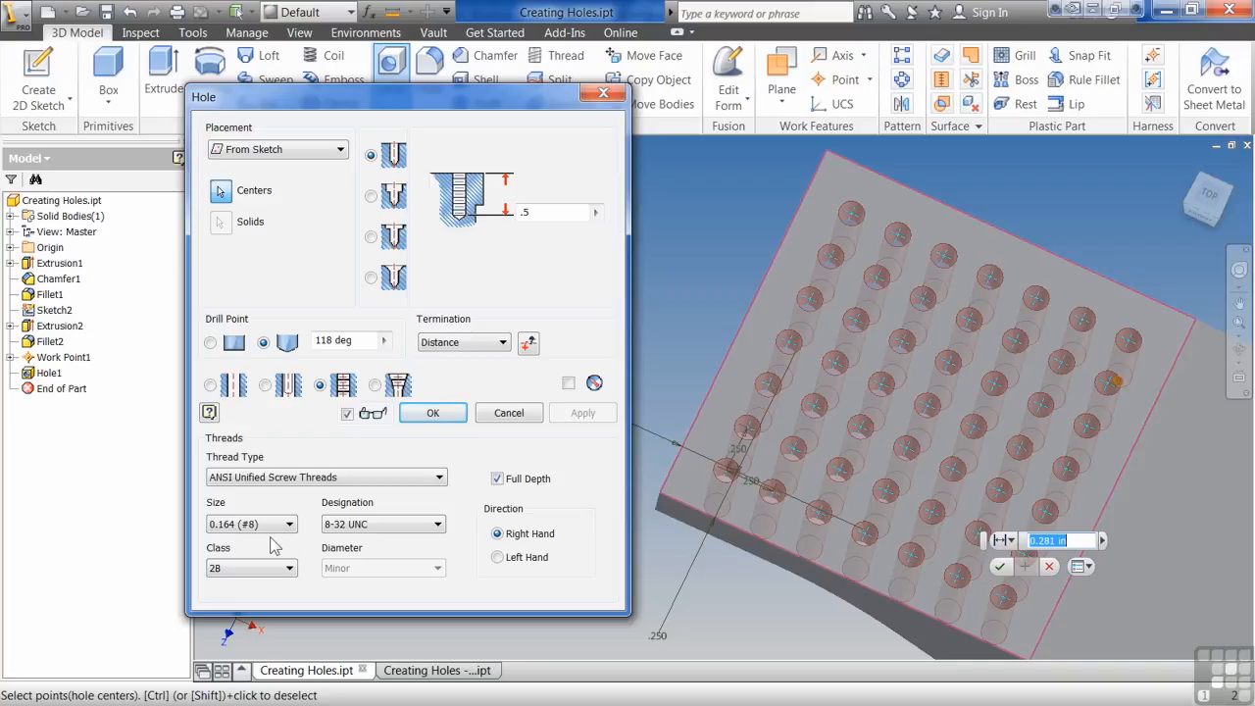
click(418, 527)
click(416, 527)
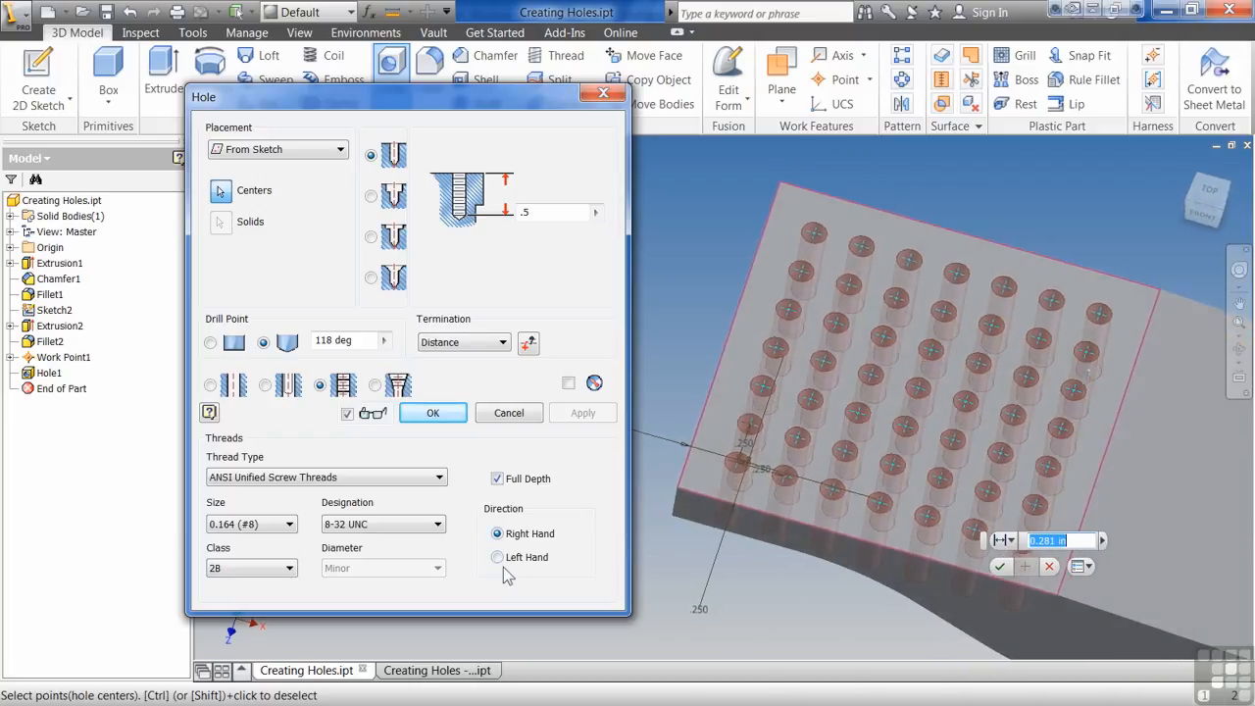
- Turn Full Depth threading off and back on, then finish the tapped hole
click(517, 486)
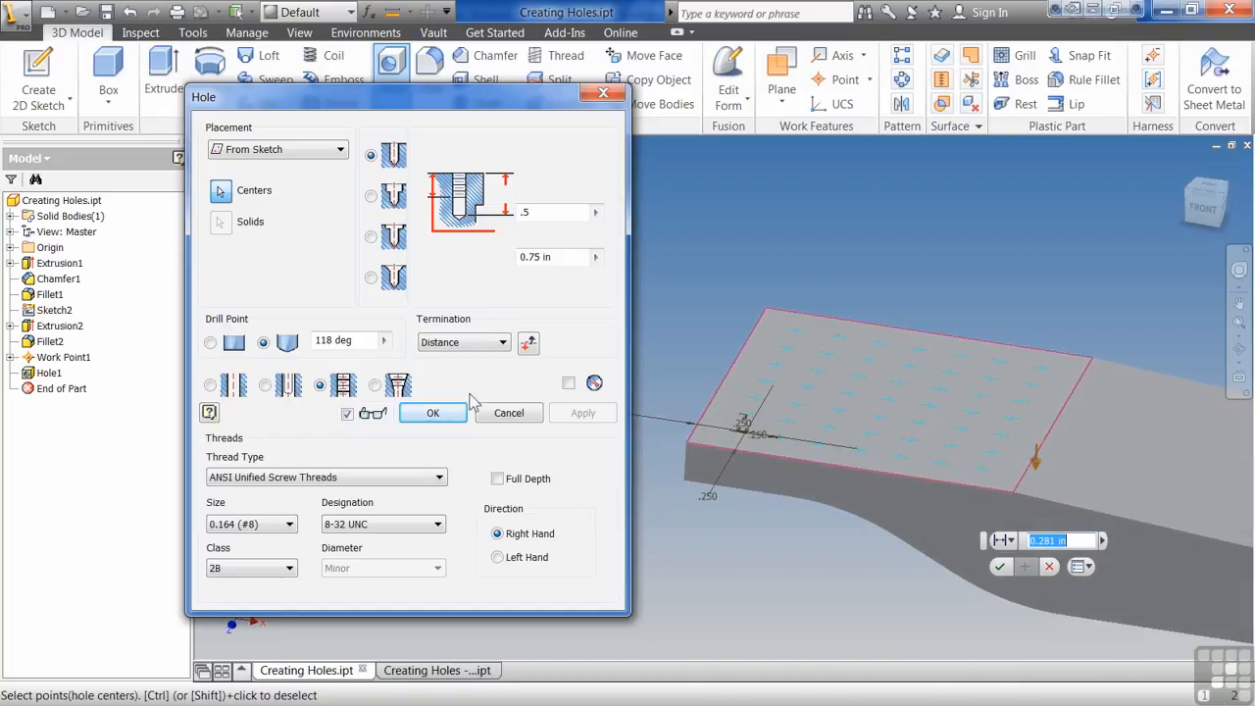
click(497, 480)
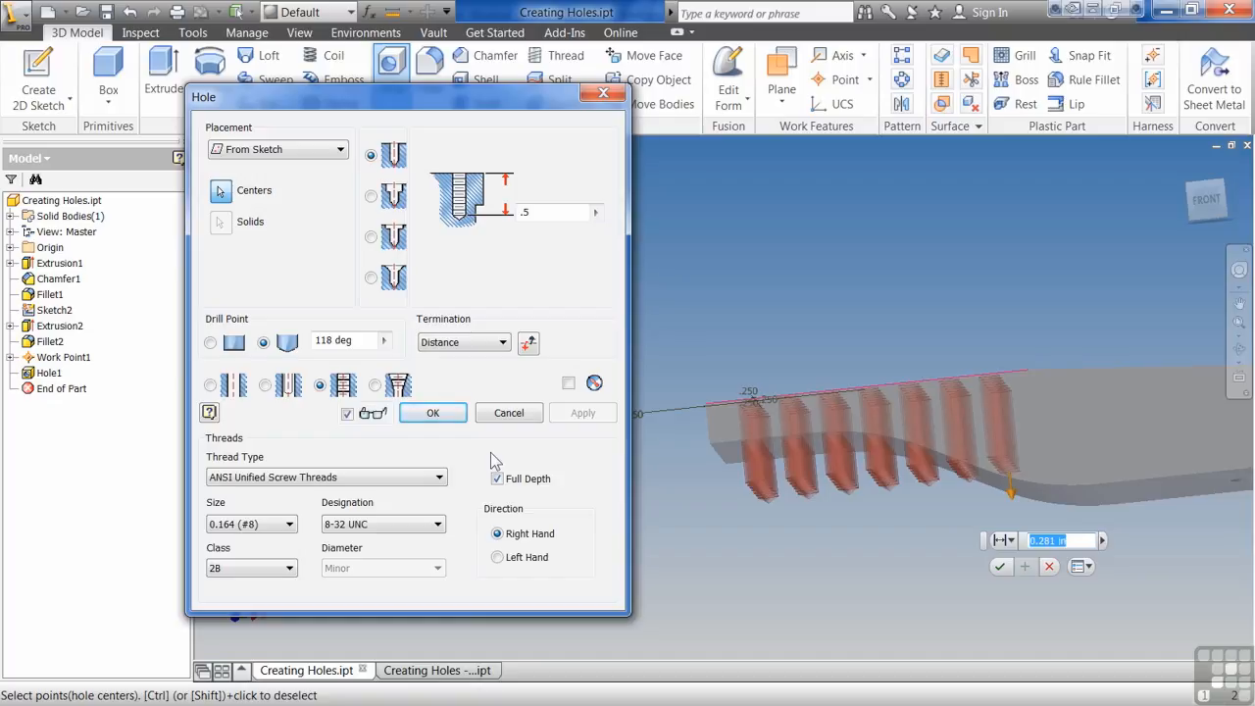
key(F6)
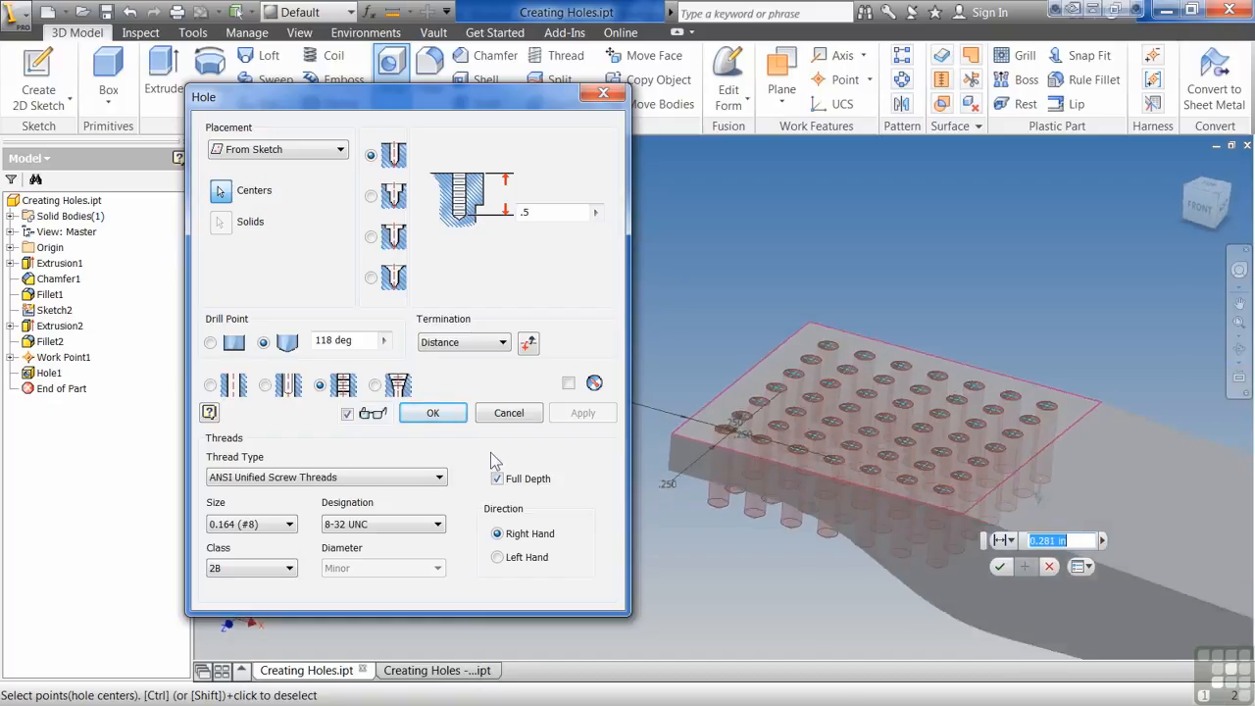
click(434, 414)
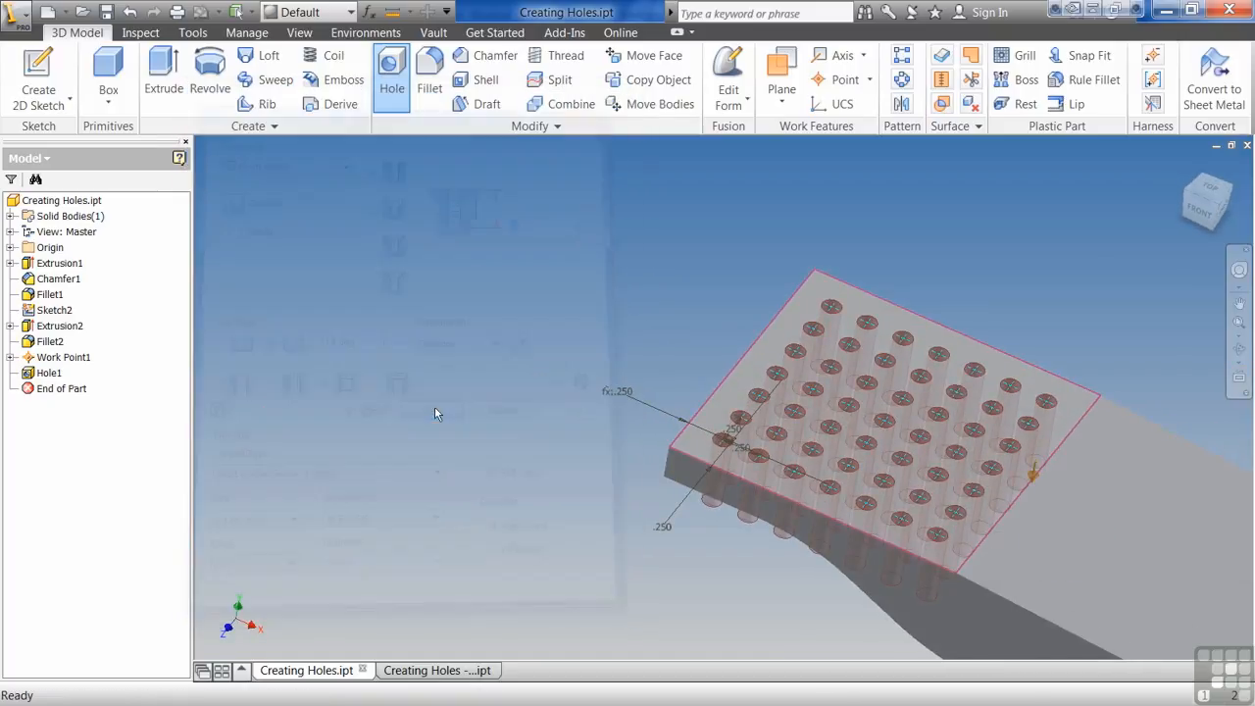
- Start a new hole placed concentric with the rounded end, using the part's top face as the plane
shift+middle_drag(433, 409, 416, 404)
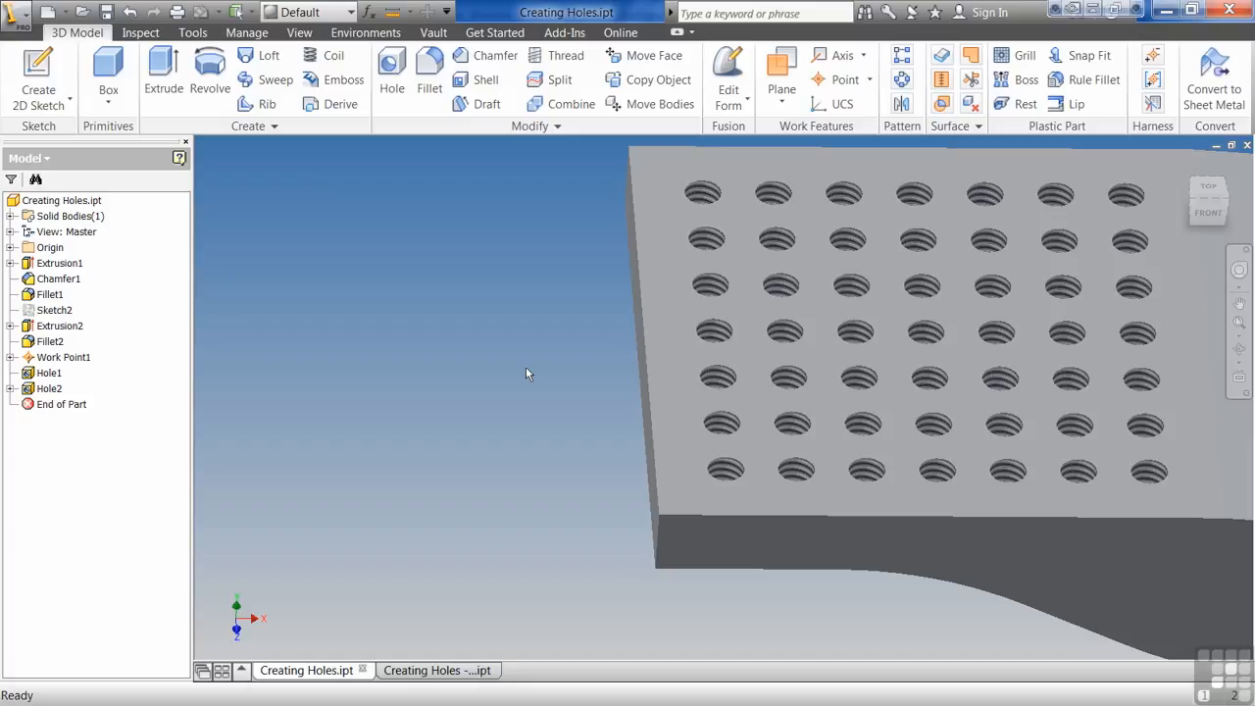
scroll(526, 366, down, 3)
mouse_move(331, 613)
shift+middle_down()
mouse_move(295, 587)
mouse_move(231, 571)
shift+middle_up()
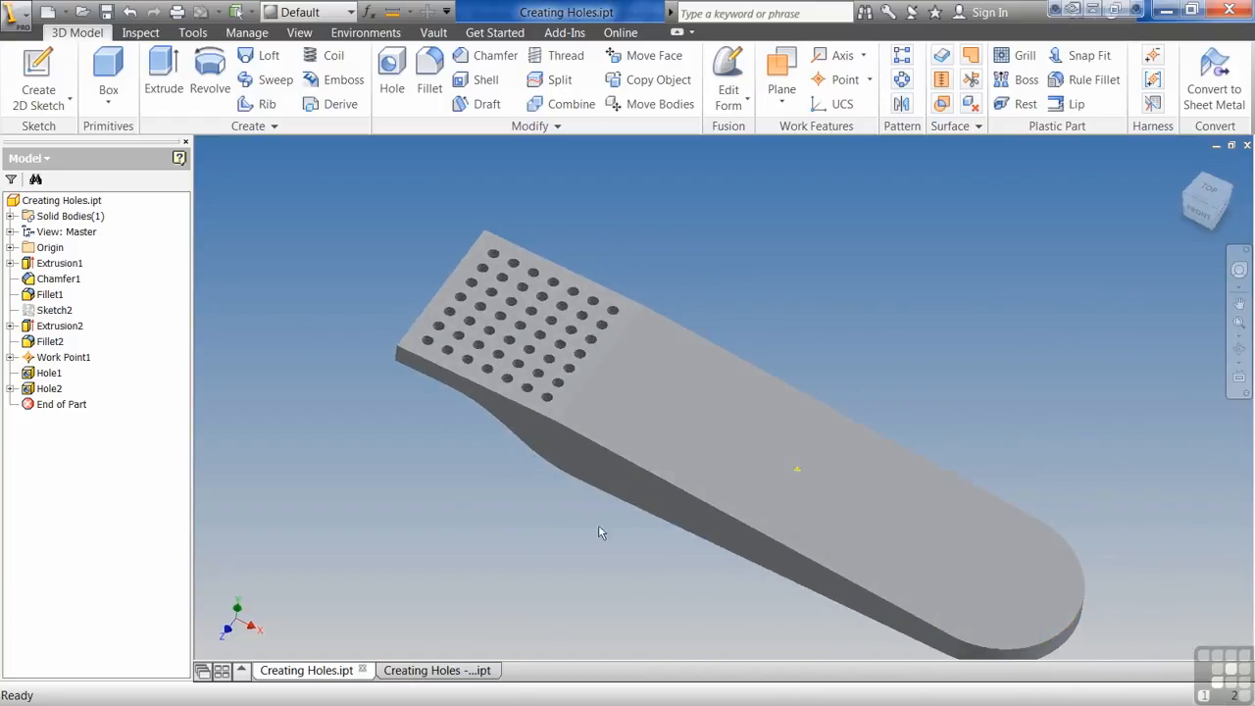
click(395, 67)
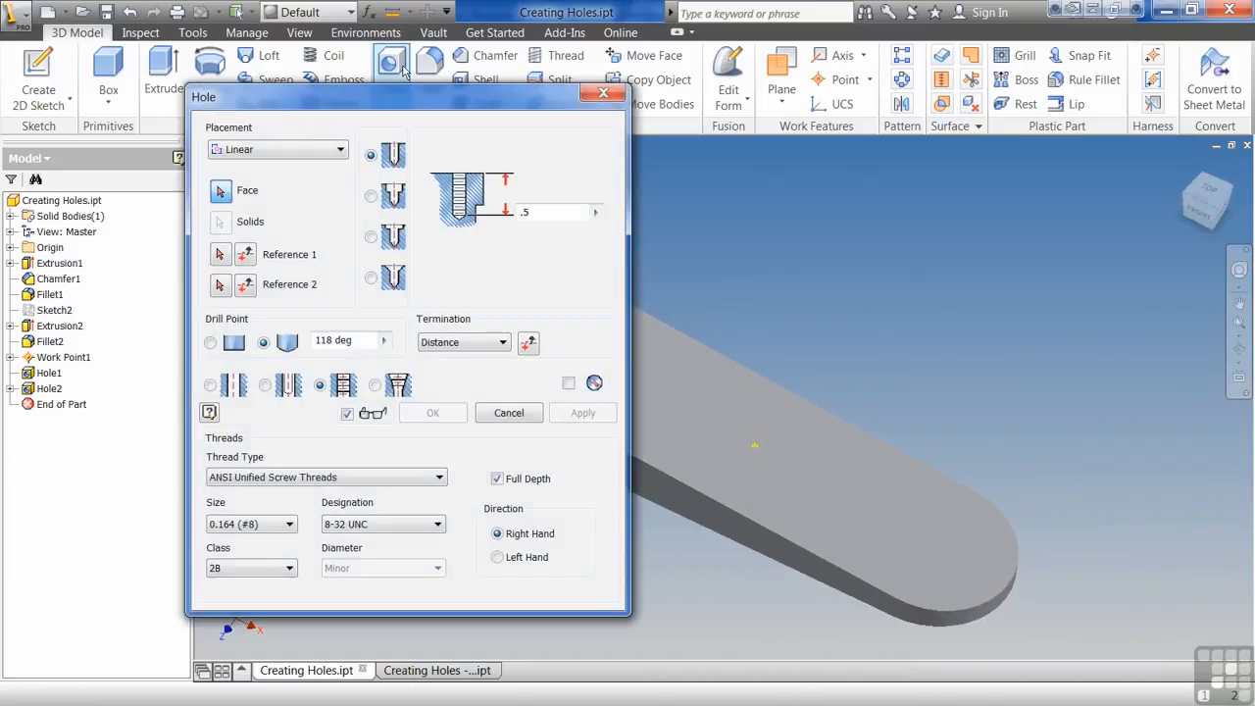
click(340, 149)
click(300, 200)
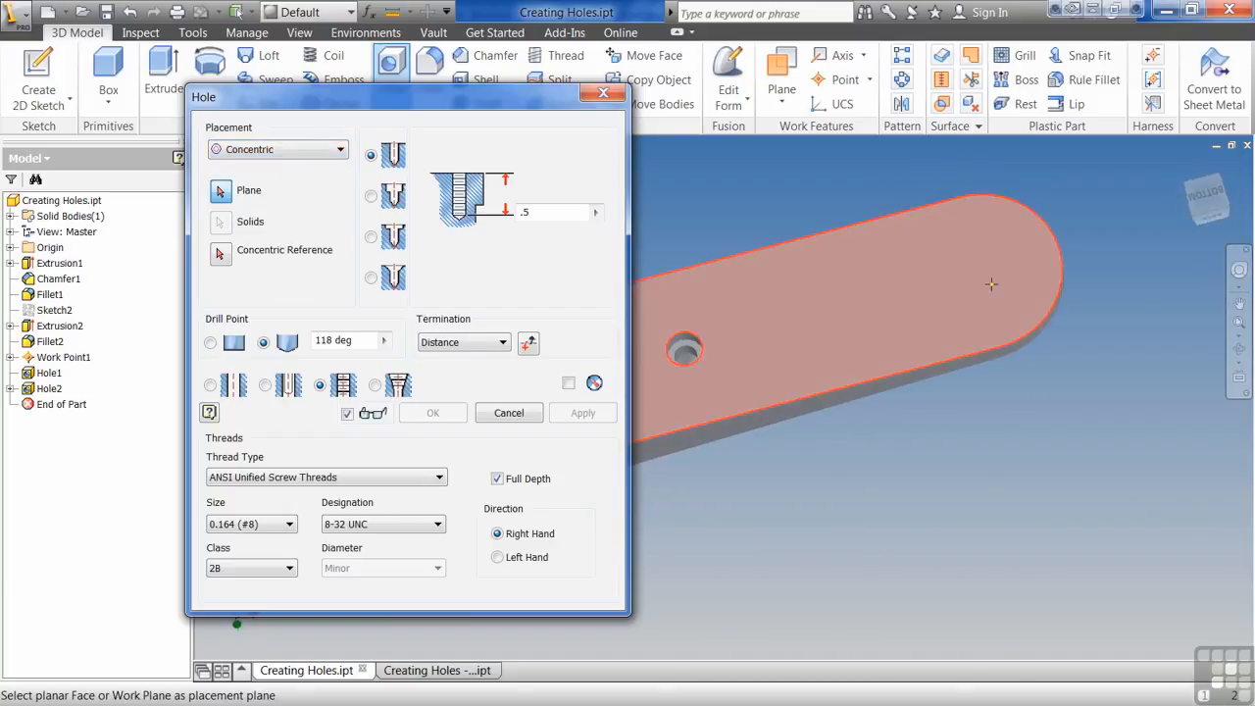
click(971, 323)
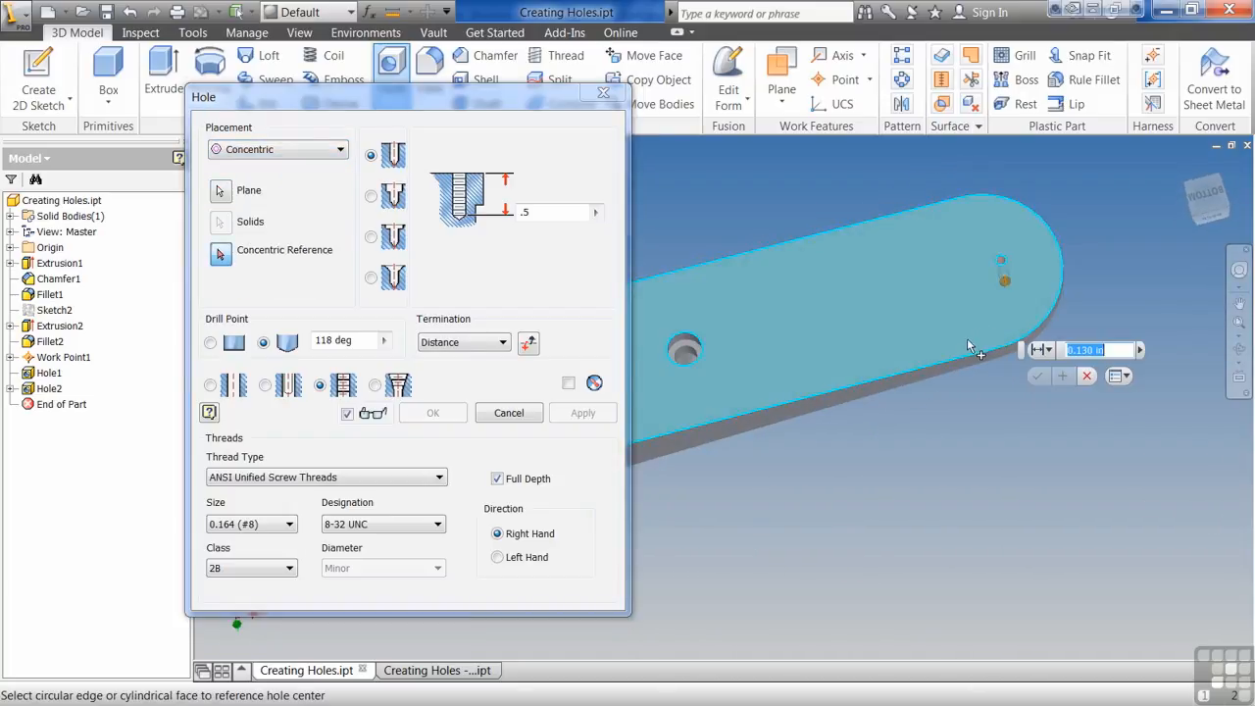
click(1021, 203)
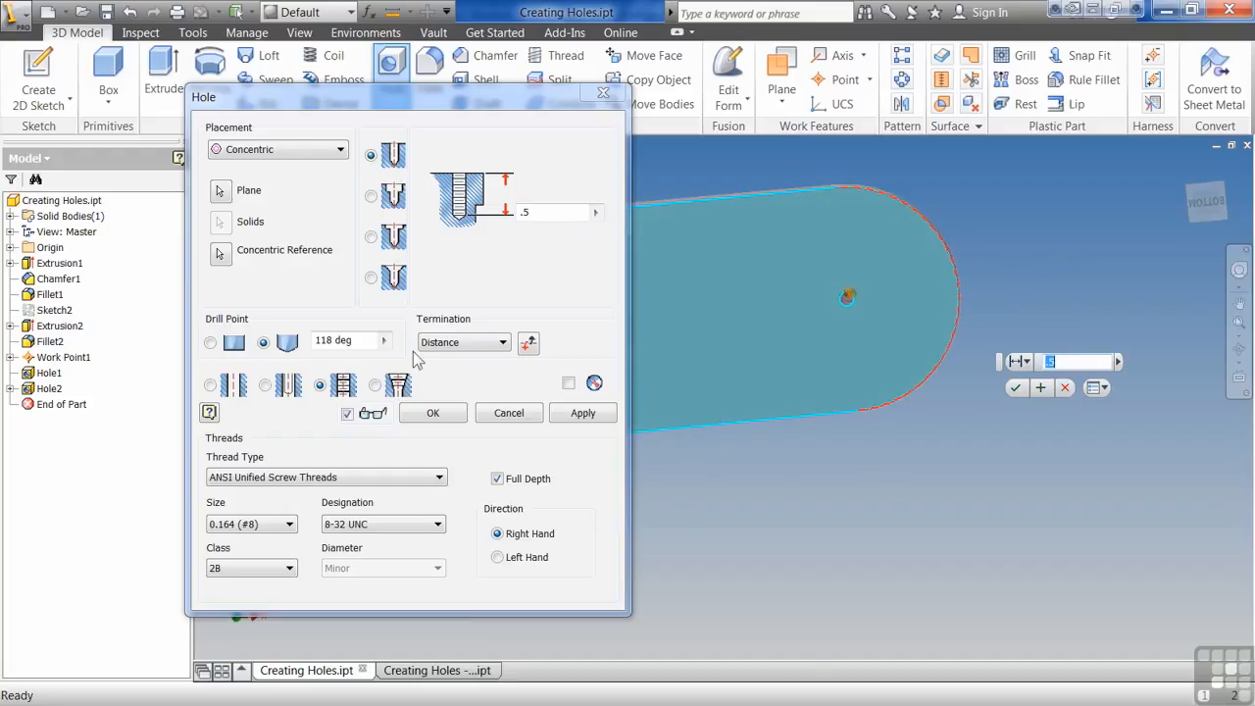
- Make the concentric hole a taper tapped pipe hole and set its size to 3/4
click(225, 389)
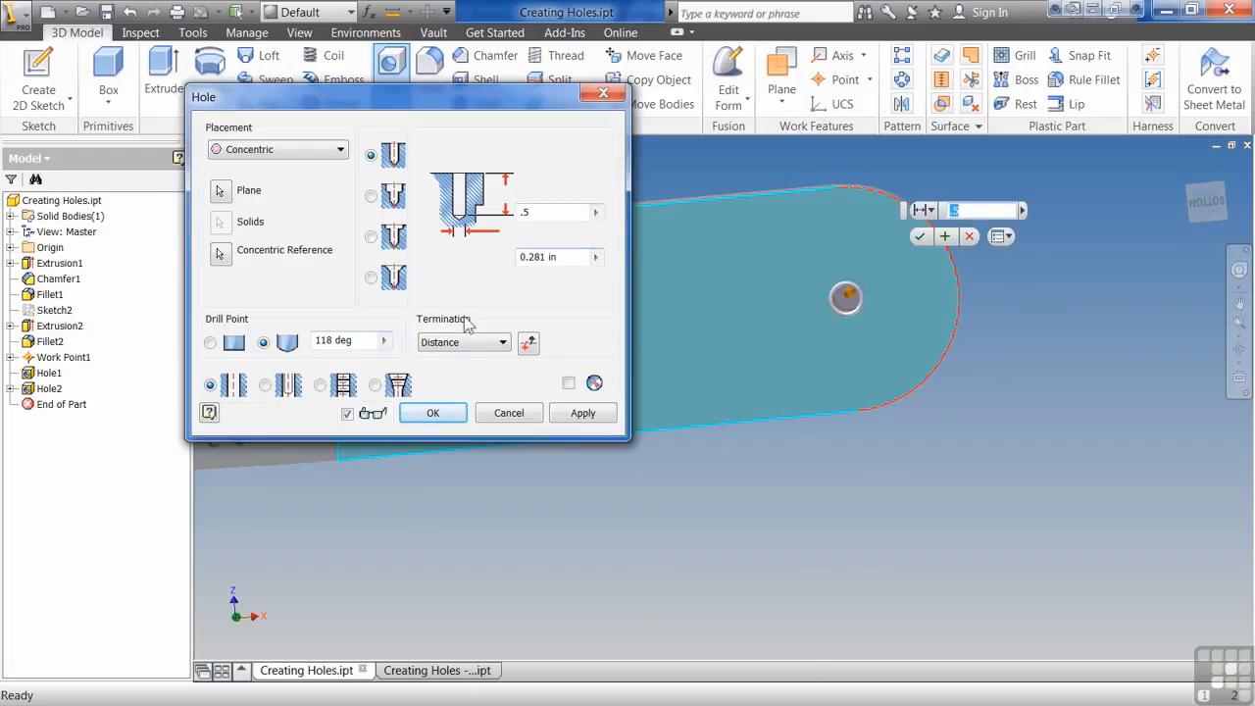
click(374, 386)
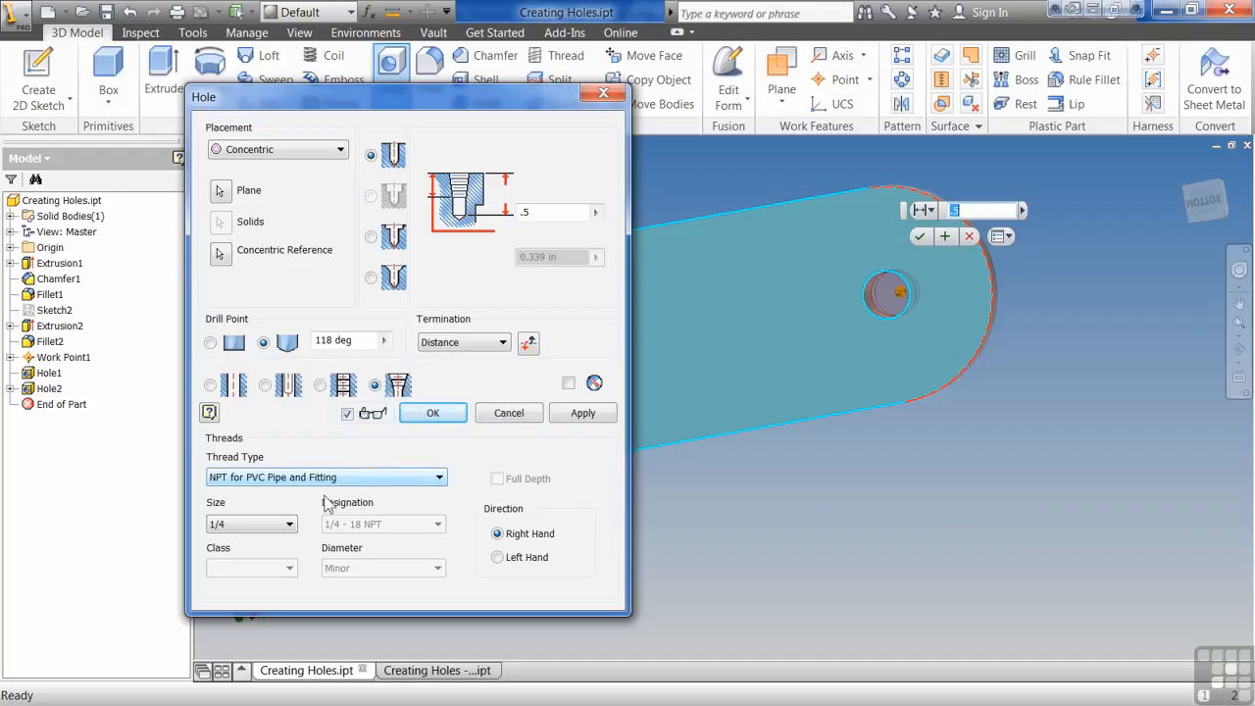
click(291, 524)
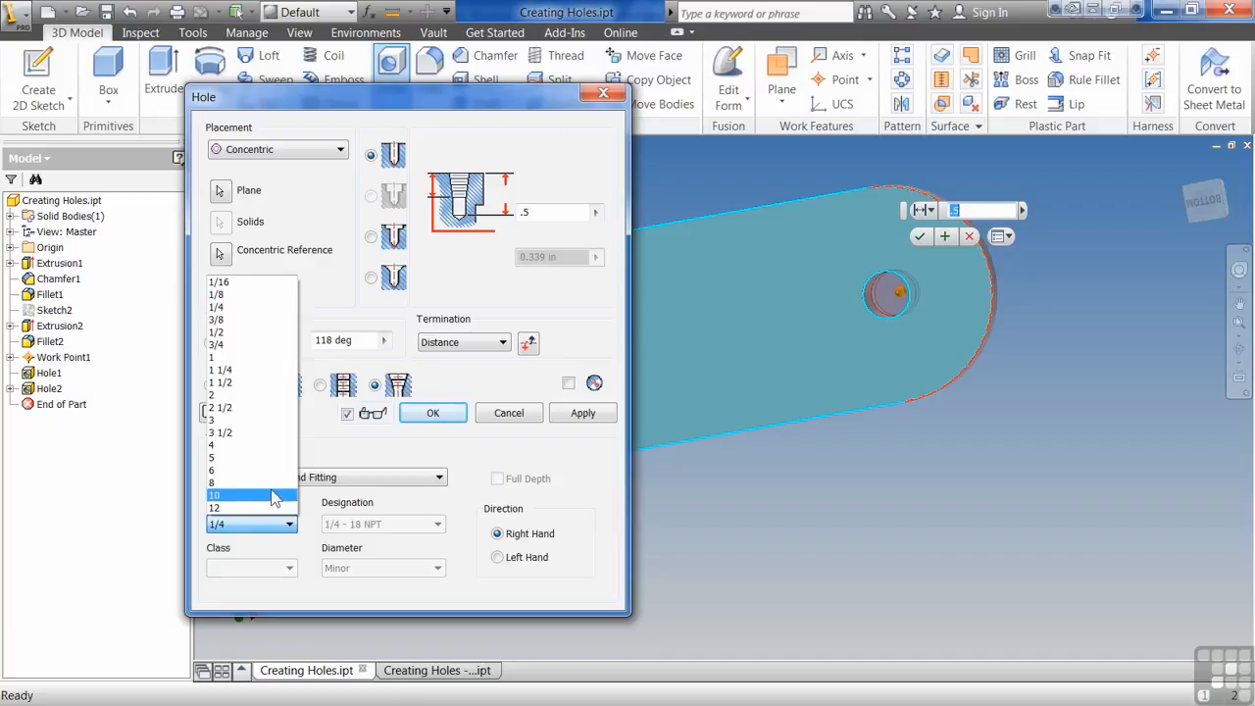
click(255, 394)
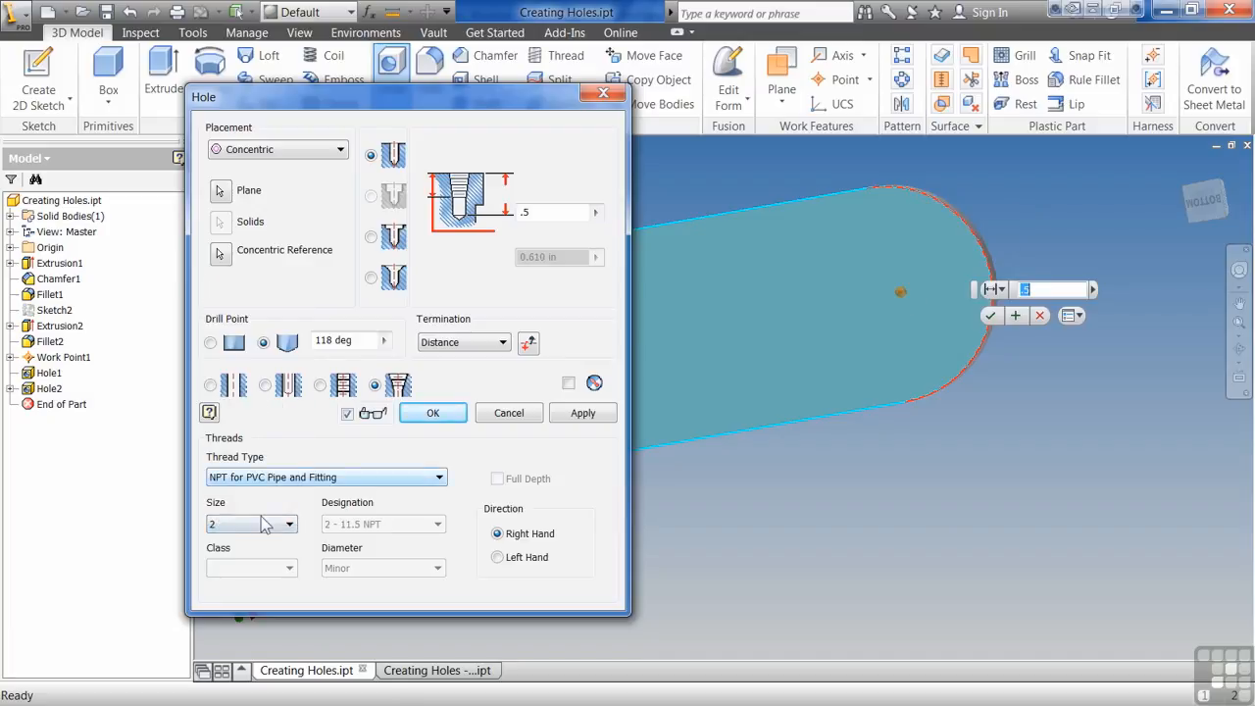
click(263, 526)
click(266, 386)
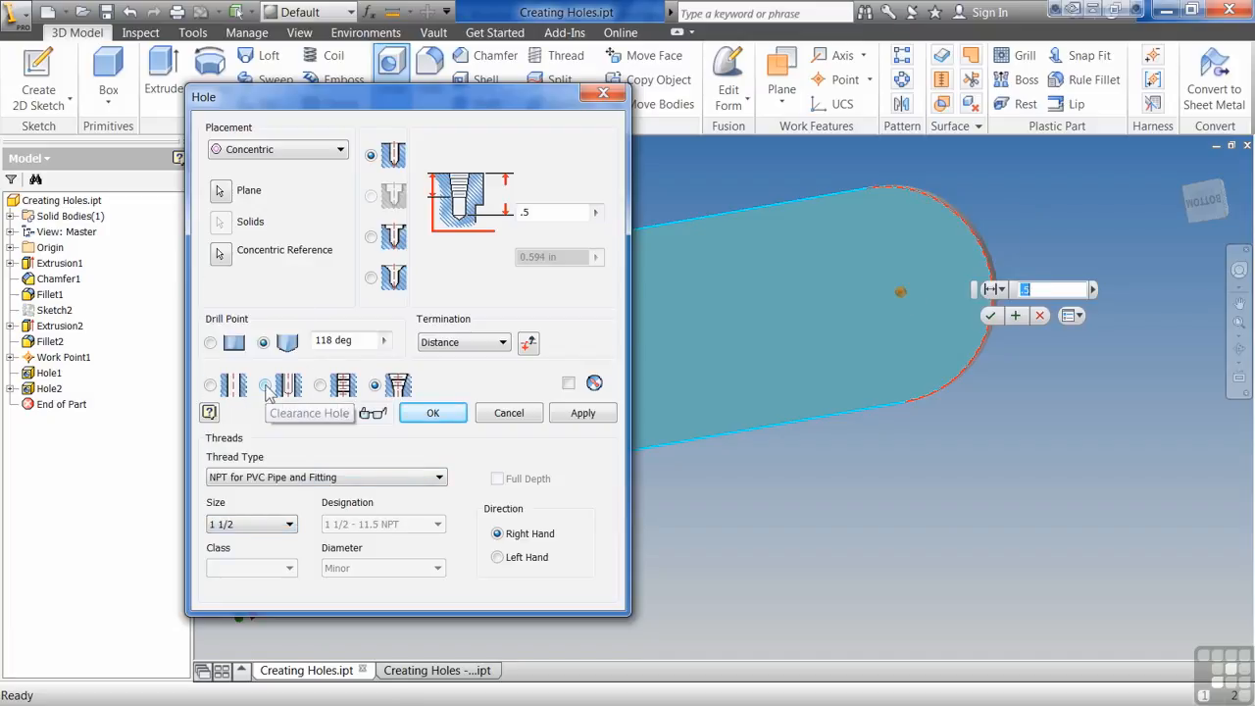
click(259, 523)
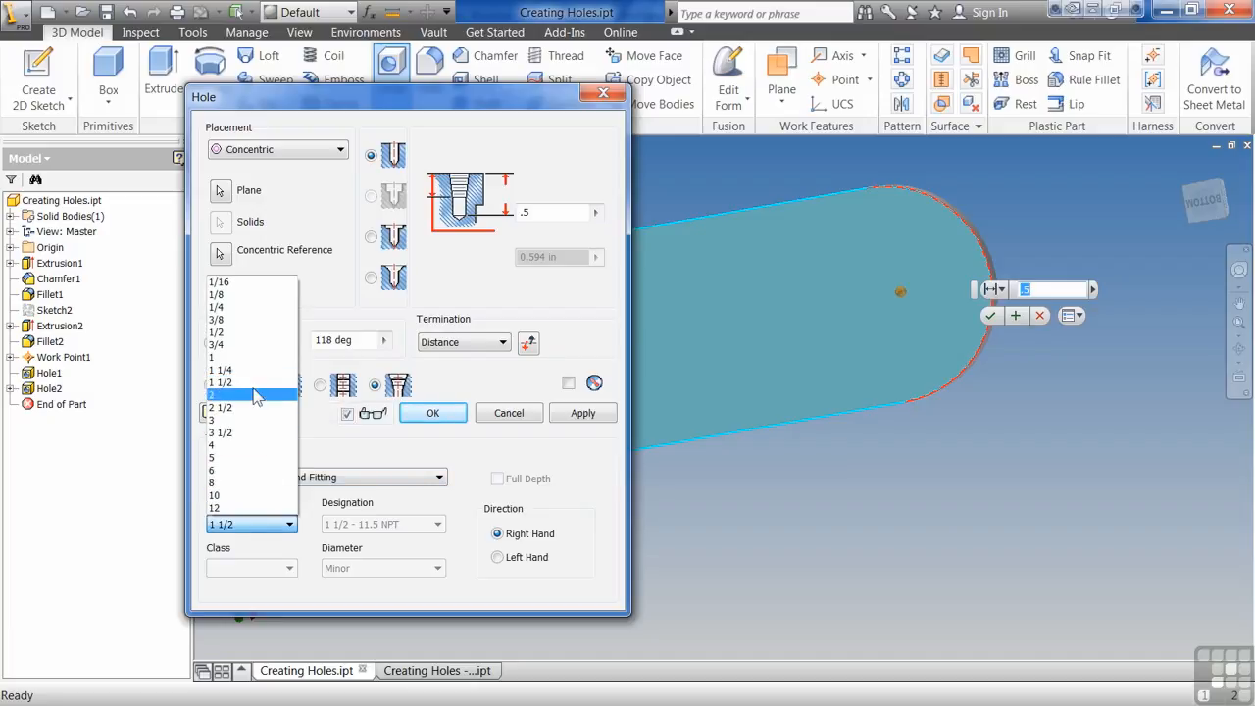
click(261, 359)
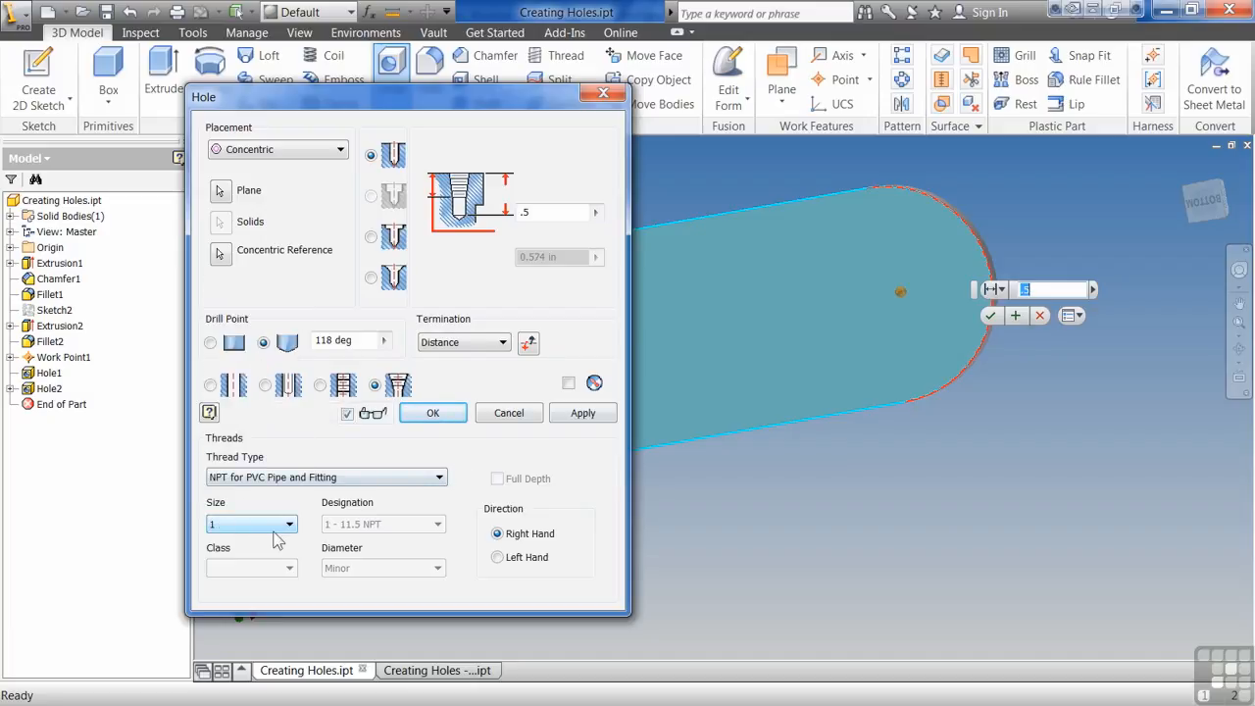
click(277, 527)
click(244, 310)
click(286, 527)
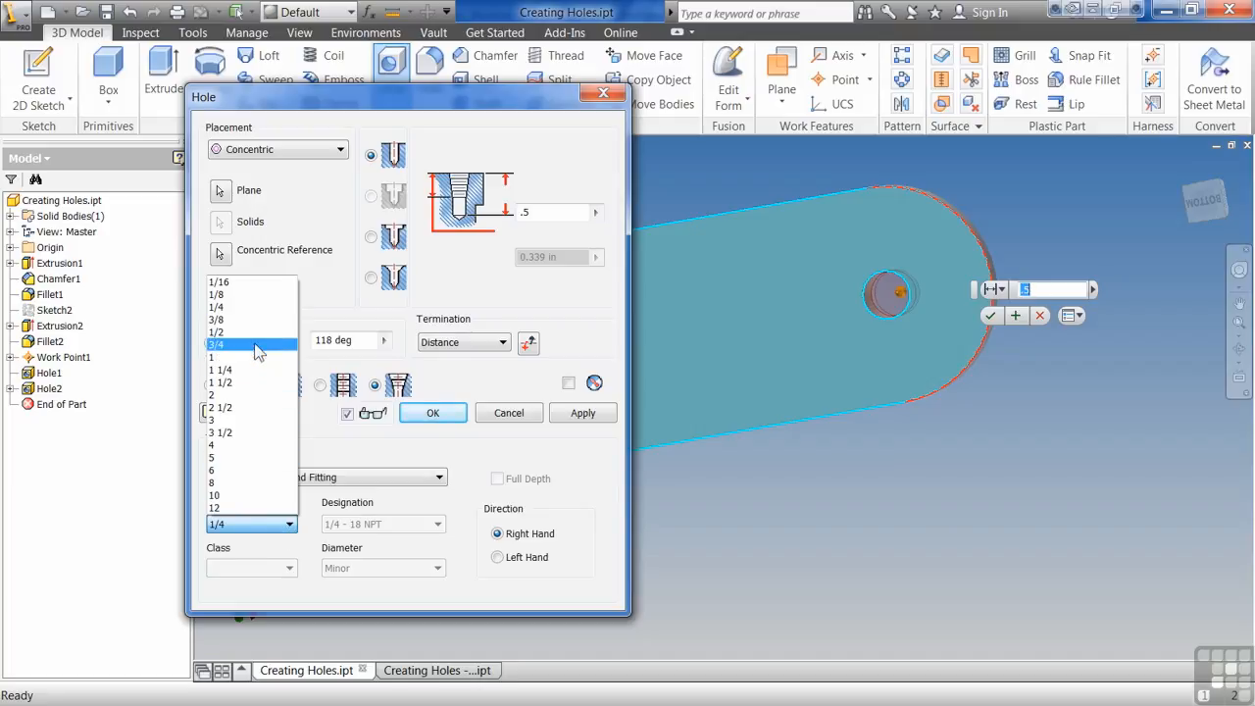
click(255, 347)
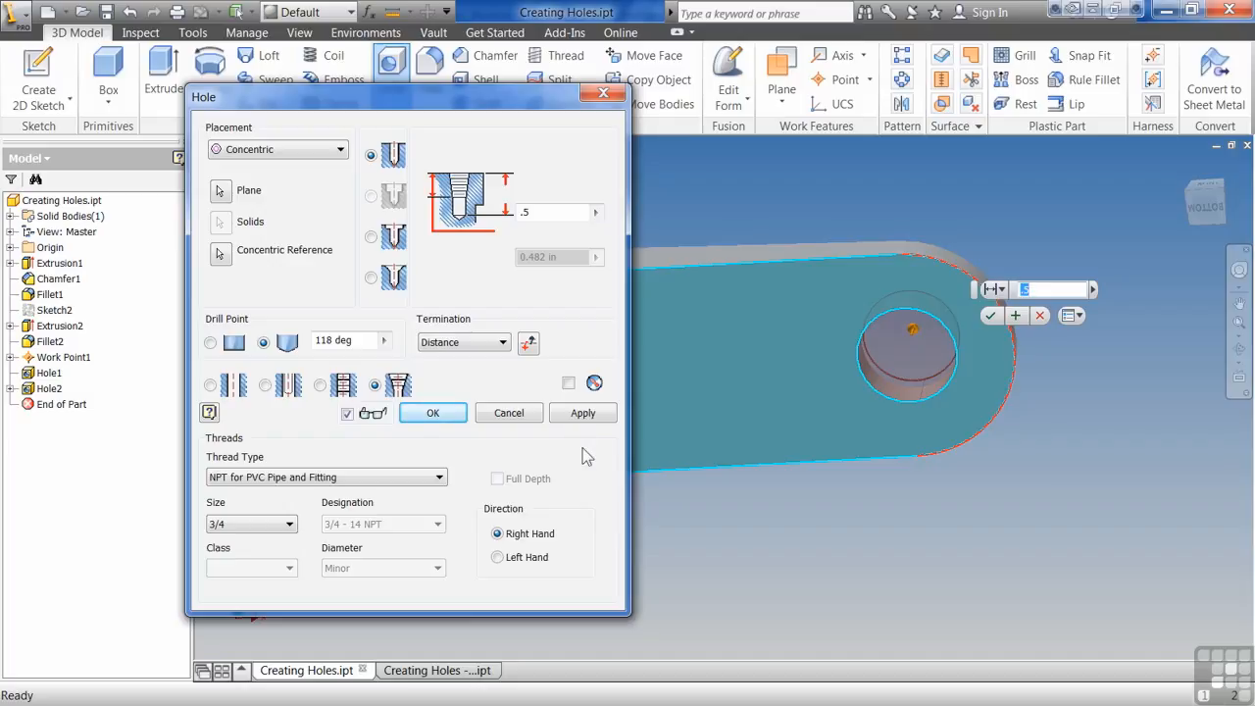
- Finish the taper tapped hole at the rounded end
click(436, 413)
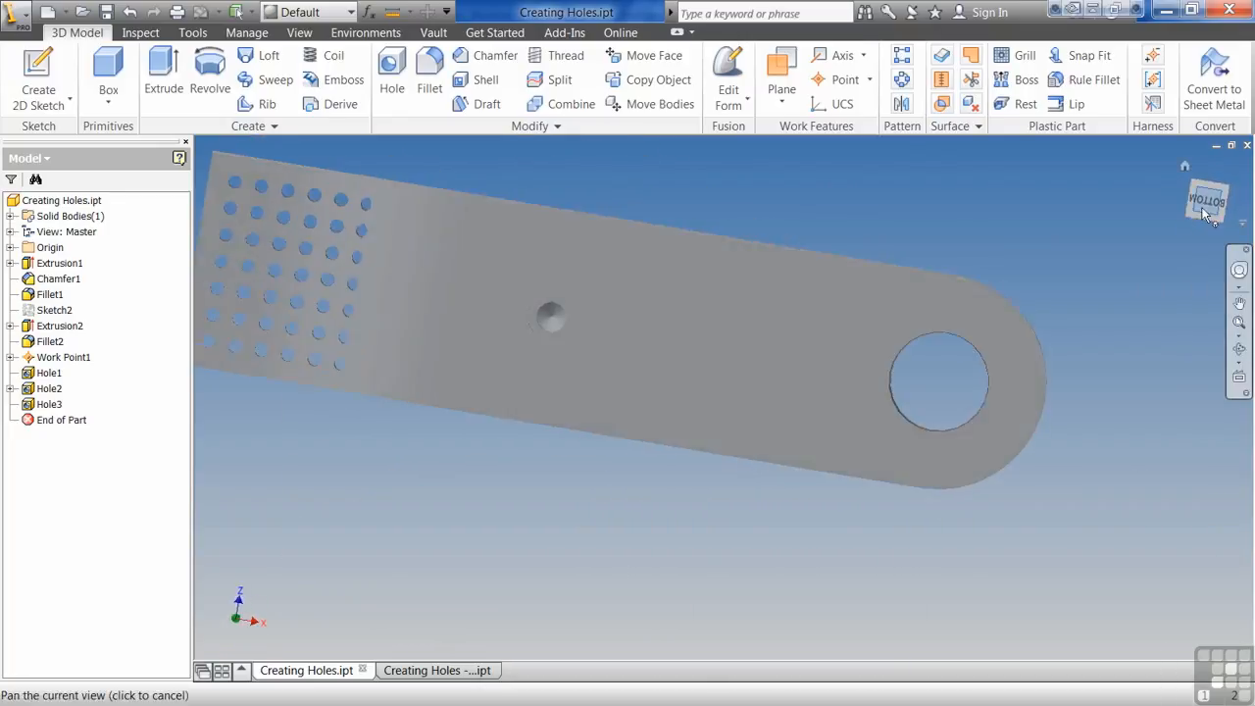
click(1192, 203)
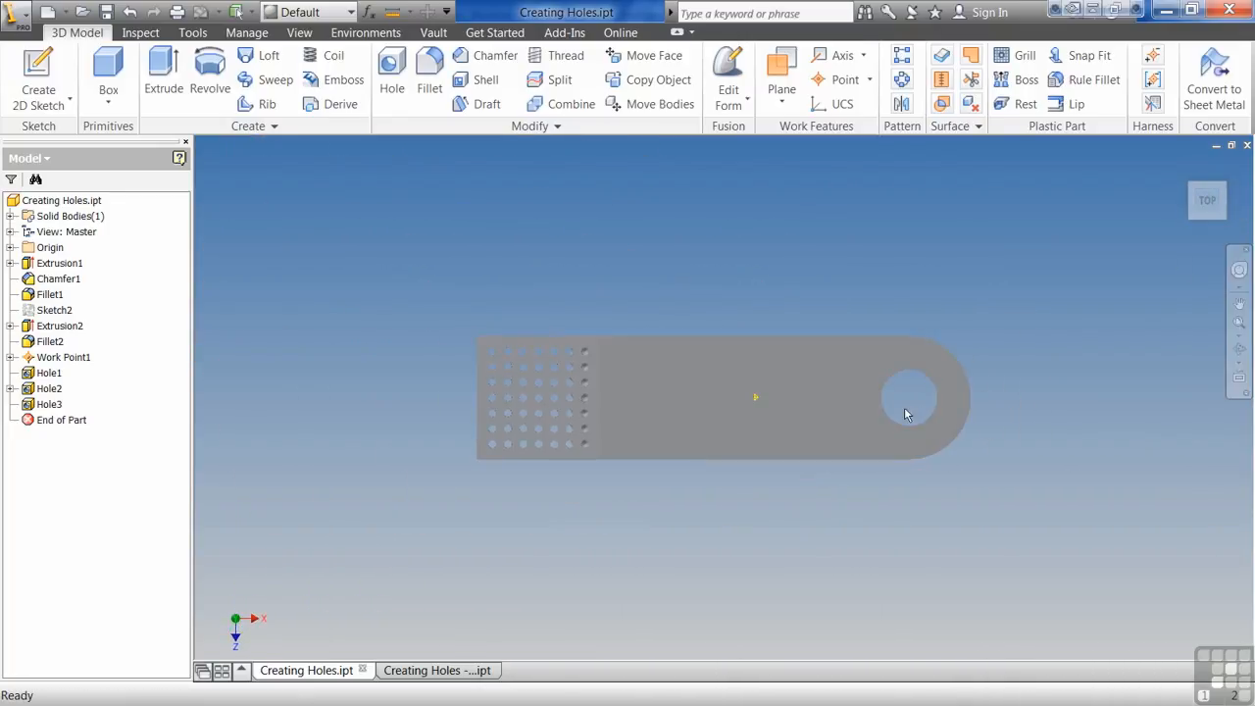
scroll(906, 412, up, 5)
shift+middle_drag(903, 407, 837, 440)
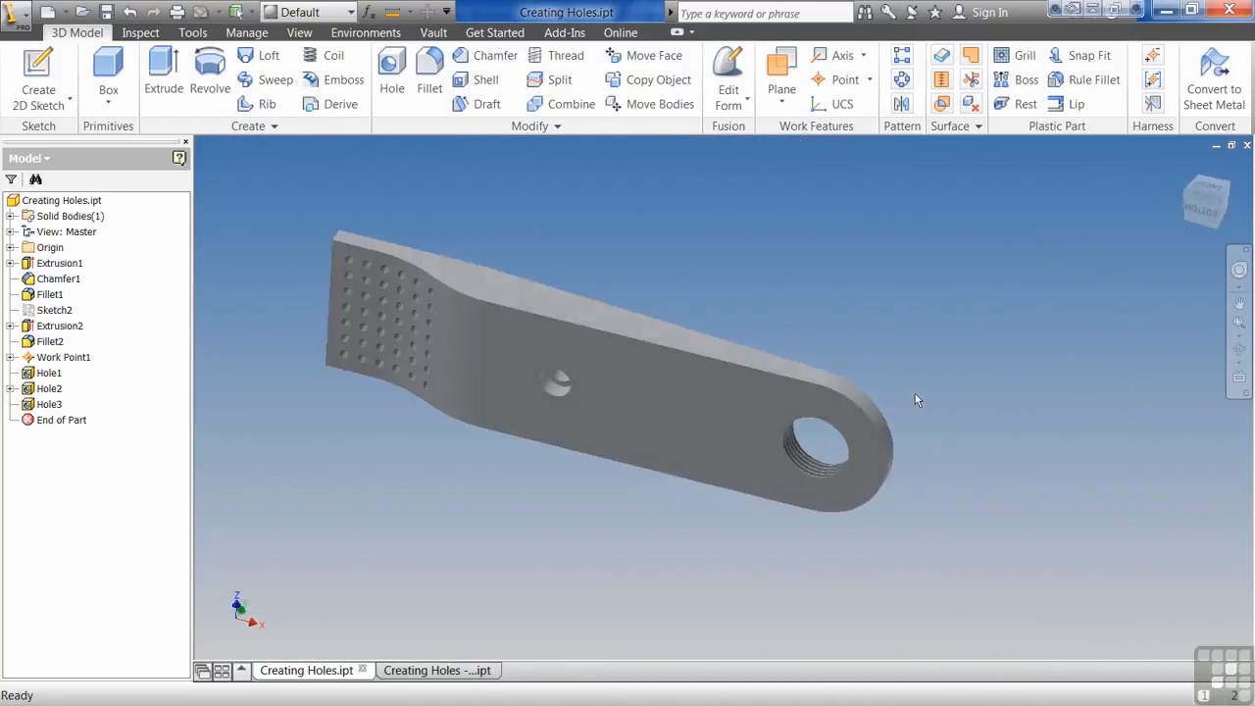
- Start a hole placed on the work point, directed by the part's top face
click(392, 78)
click(316, 149)
click(257, 212)
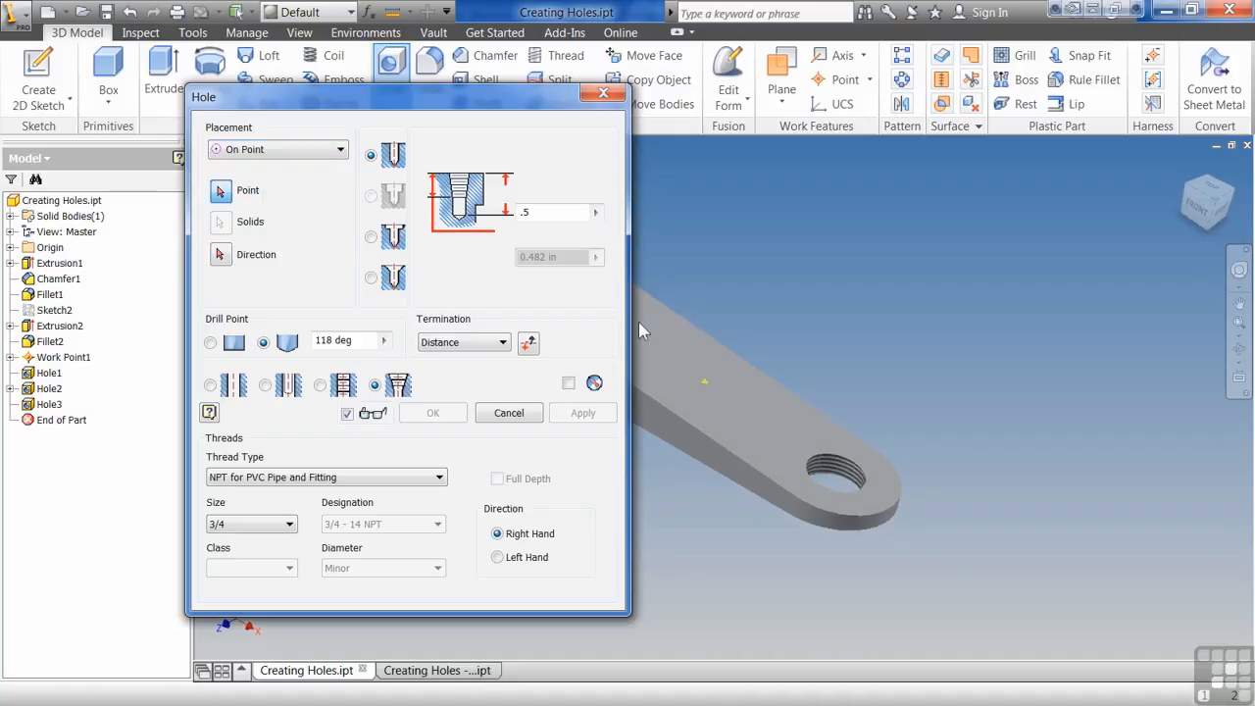
click(728, 394)
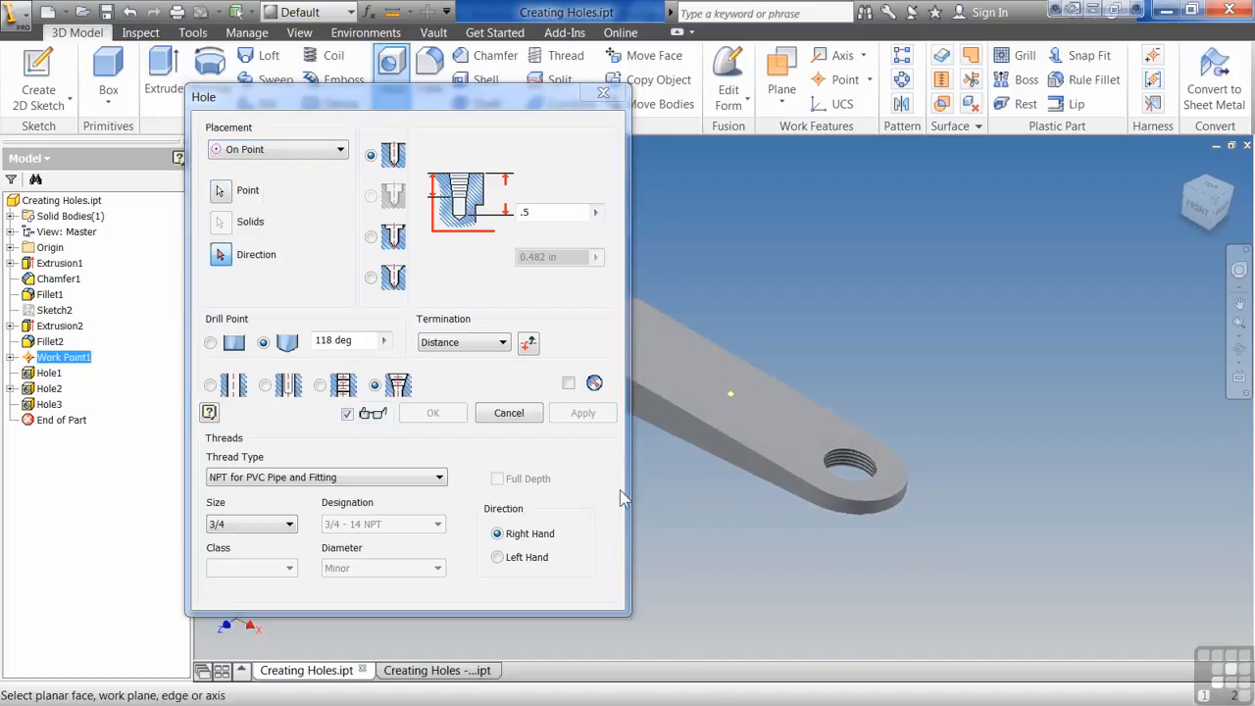
shift+middle_drag(779, 434, 879, 442)
click(888, 433)
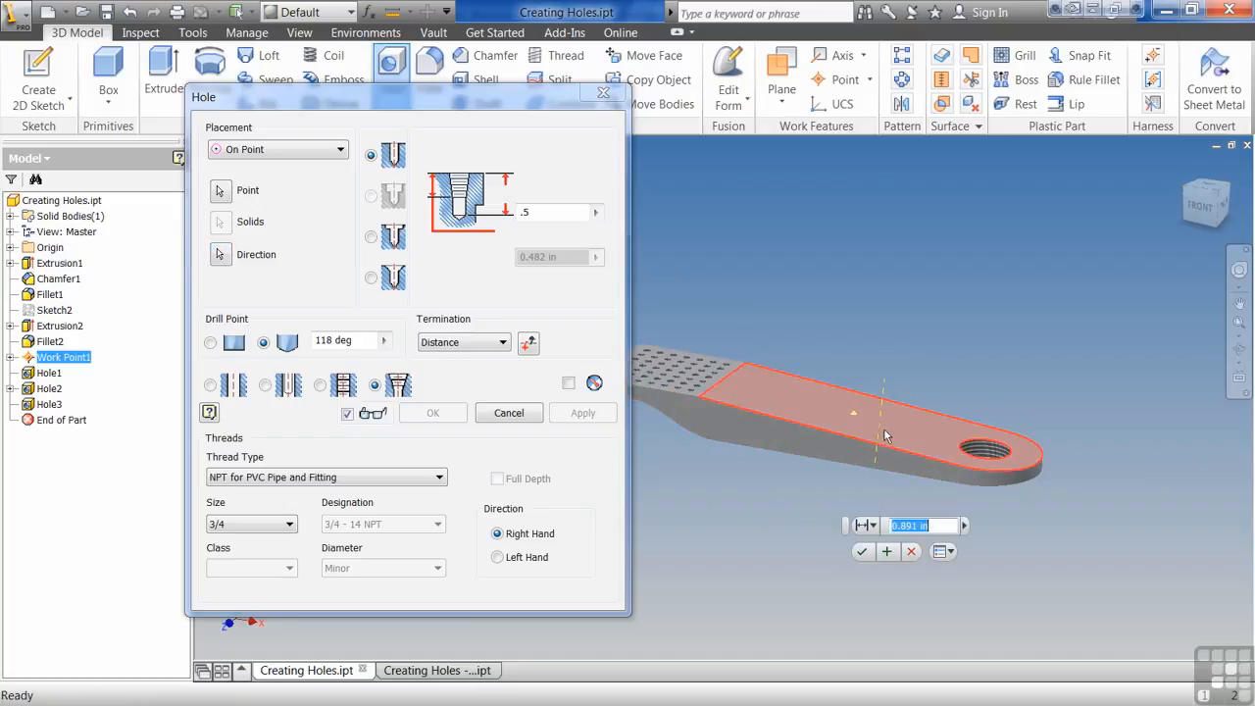
shift+middle_drag(791, 555, 810, 455)
key(F6)
- Make it a simple drilled hole through all with a diameter of .75
click(241, 386)
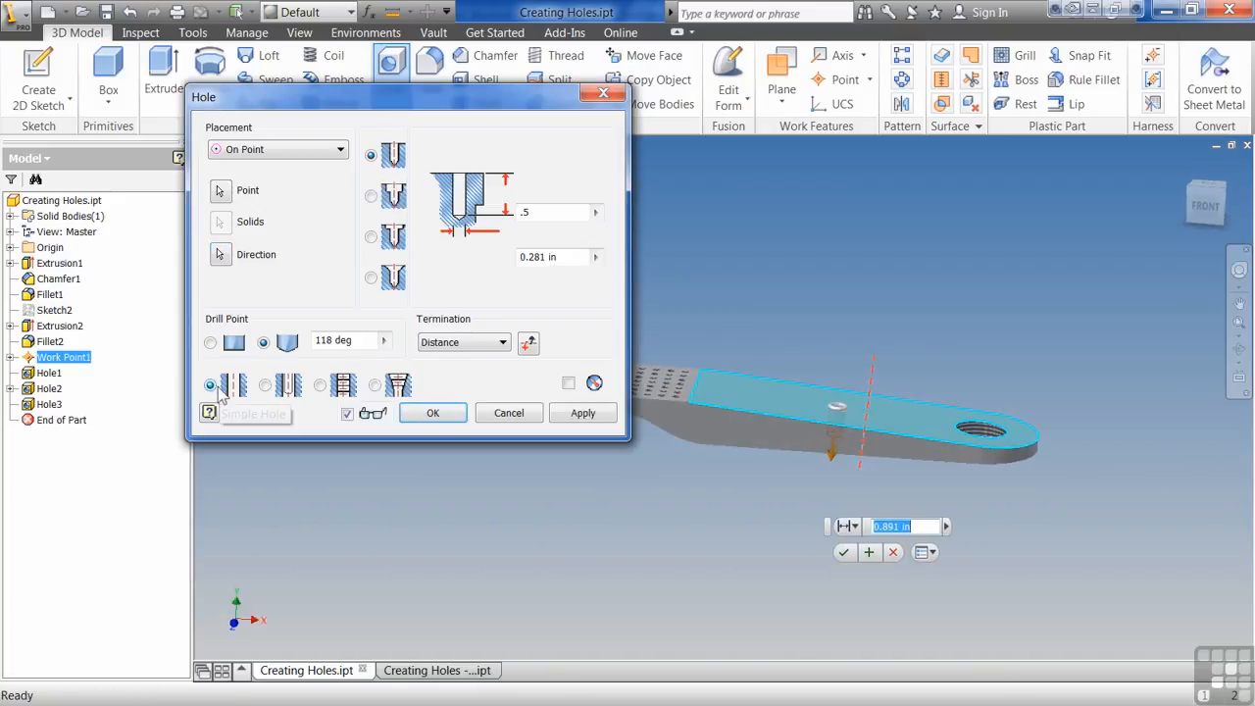
click(504, 342)
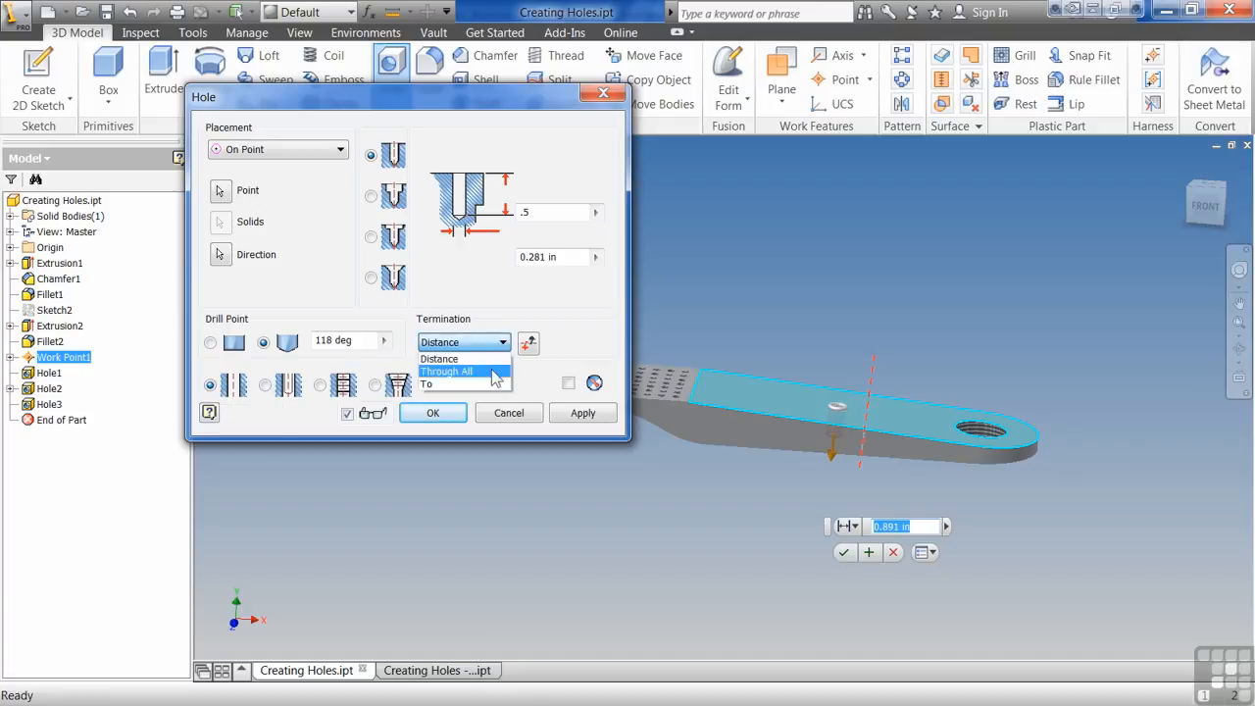
click(461, 367)
drag(574, 257, 459, 258)
text(.75)
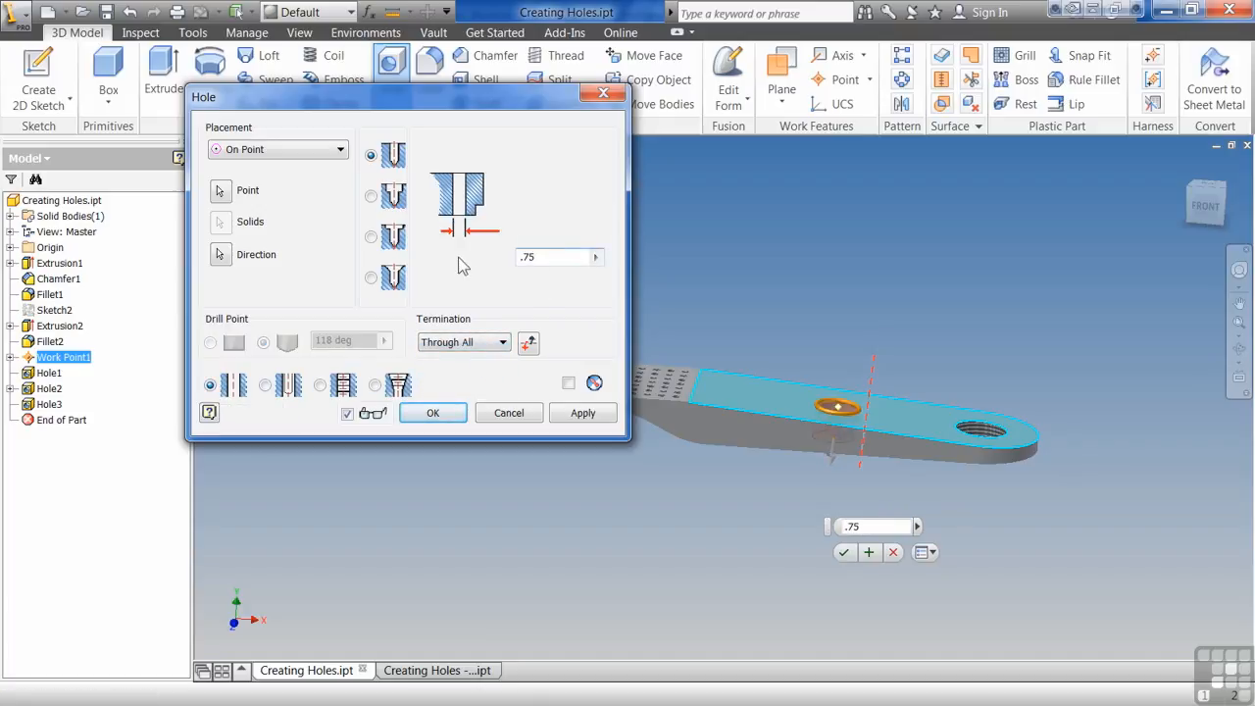
- Finish the .75 through-all drilled hole placed on the work point
shift+middle_drag(876, 338, 892, 412)
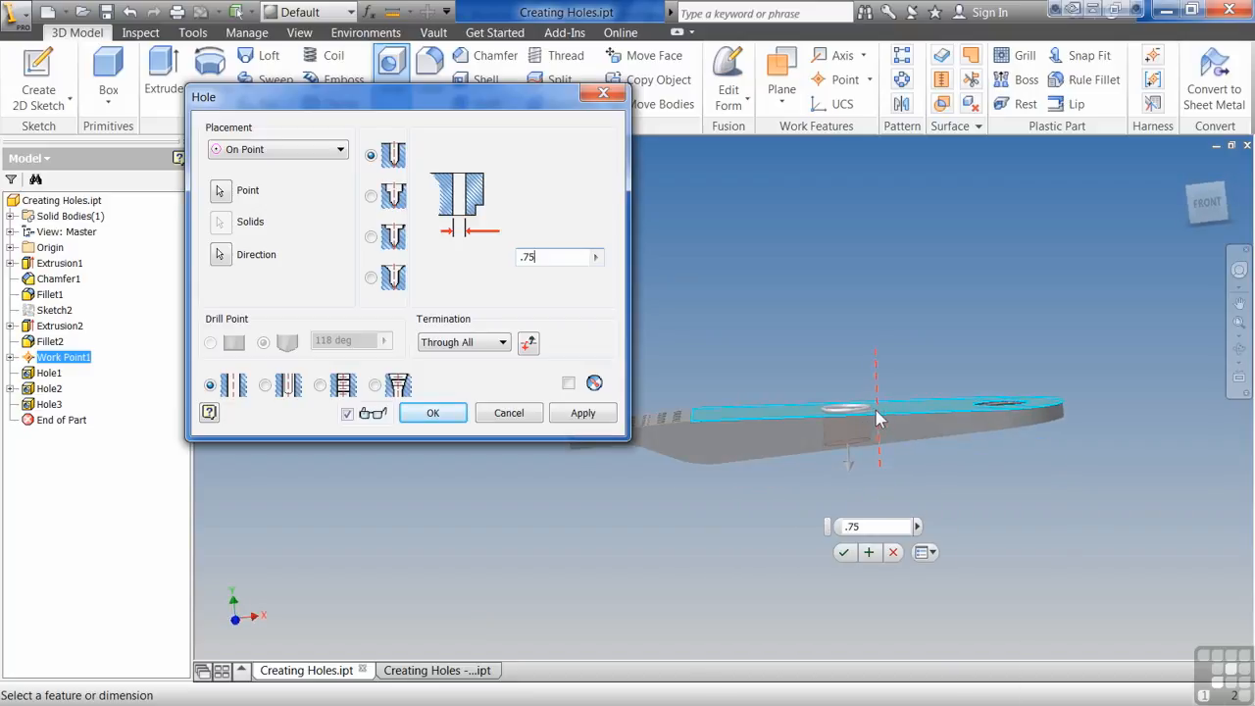
shift+middle_drag(887, 420, 885, 522)
shift+middle_drag(756, 613, 654, 555)
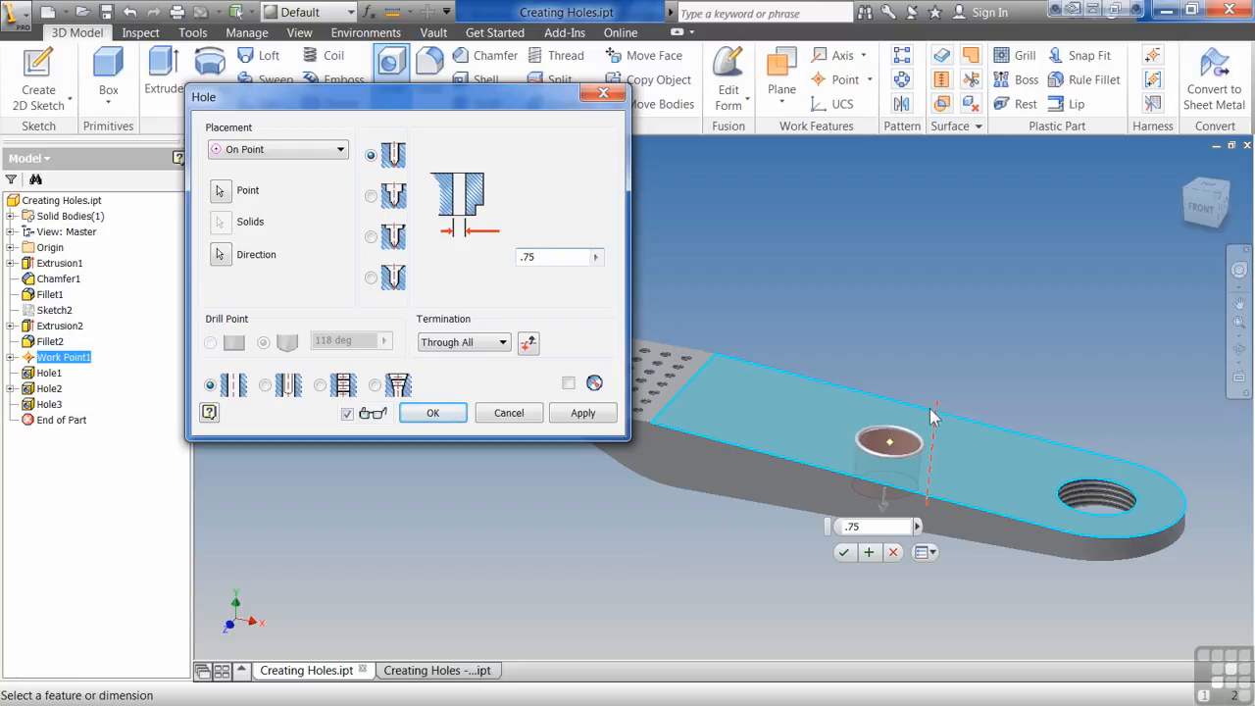
click(451, 413)
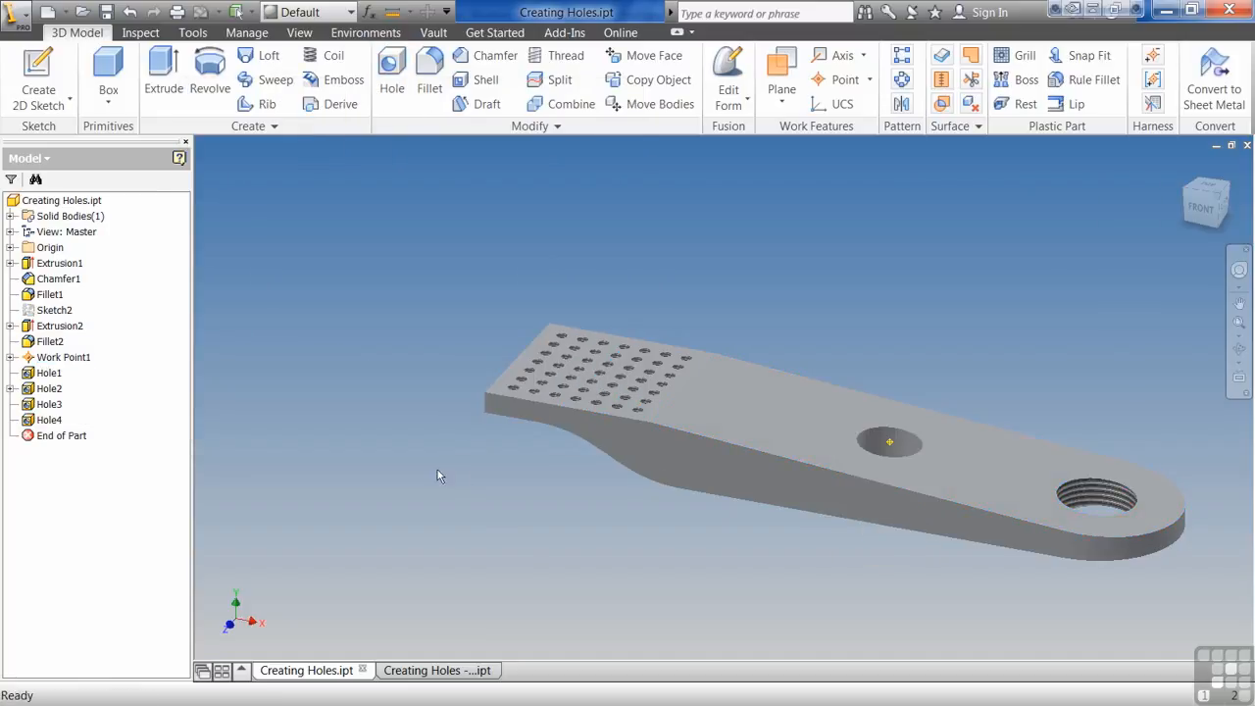
- In the sheet metal part, cut the hexagon, circle and ellipse sketch profiles out of the base face
click(444, 672)
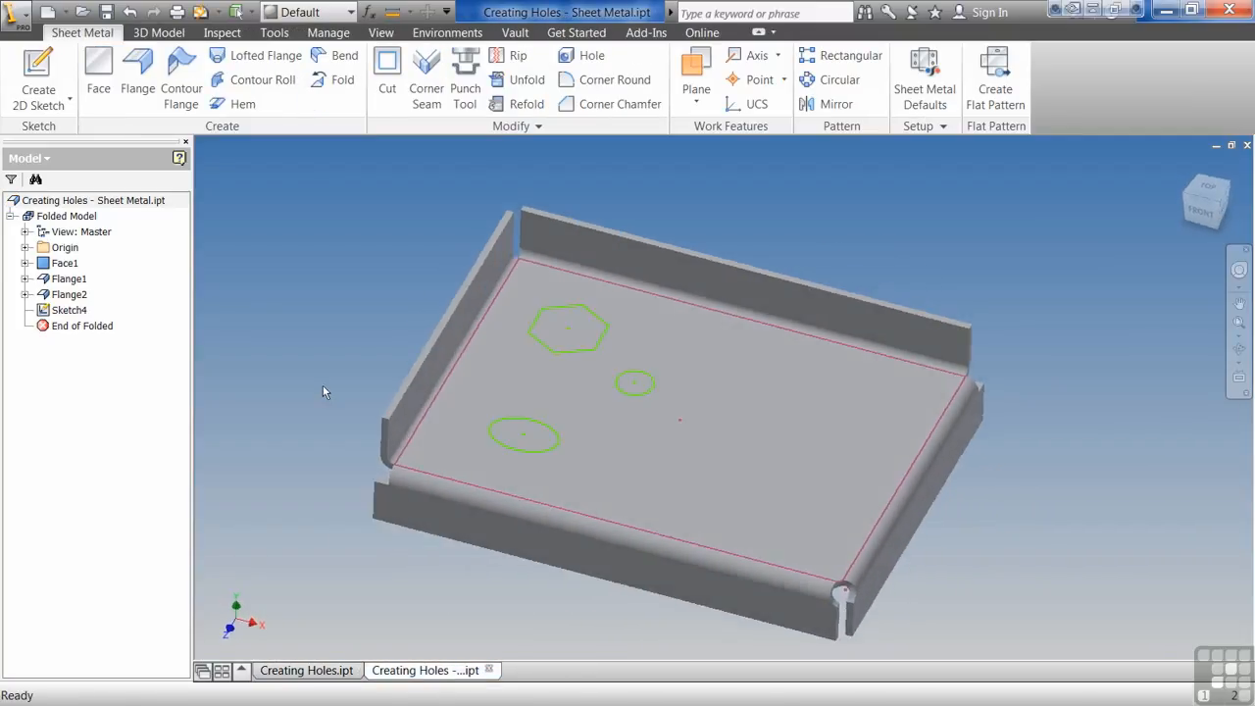
click(592, 55)
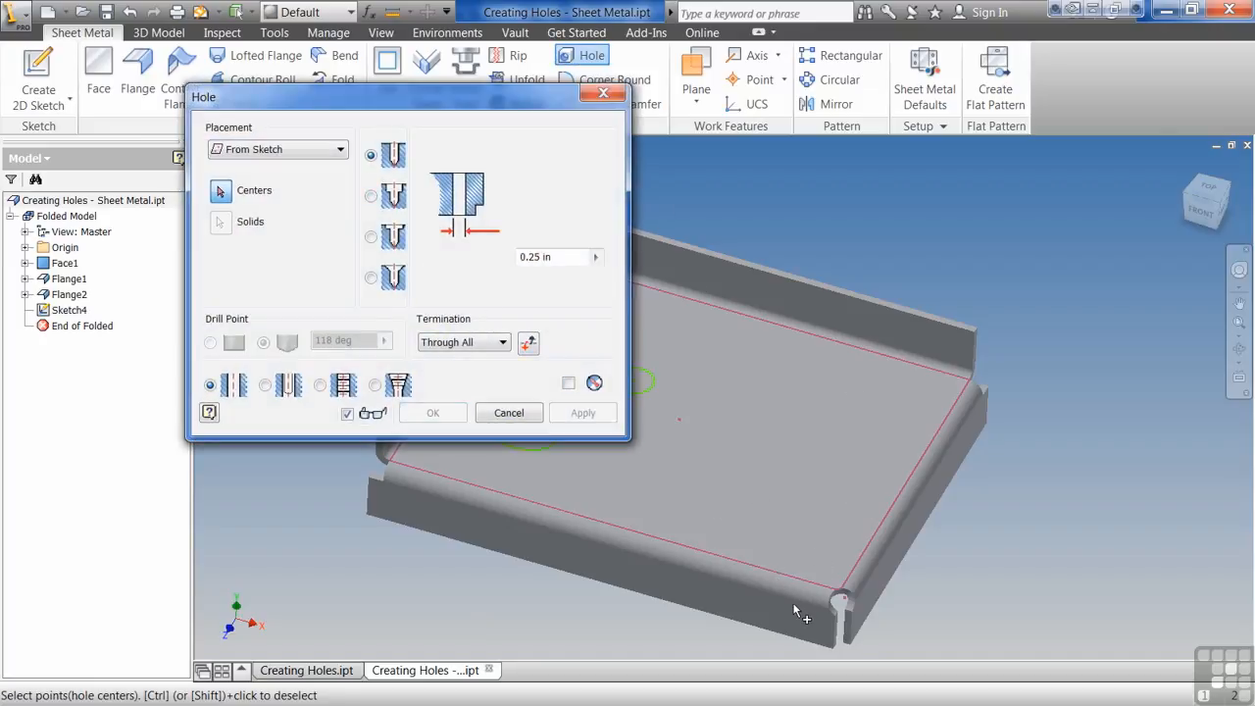
click(523, 413)
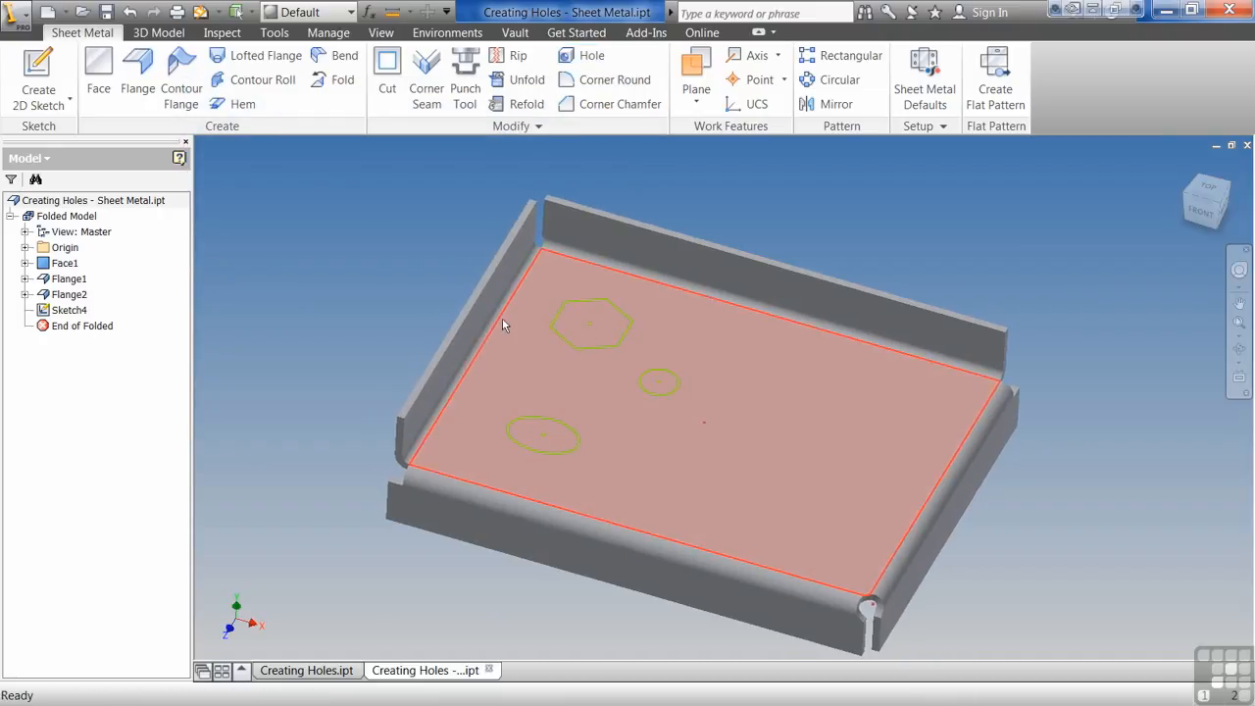
click(388, 73)
click(595, 313)
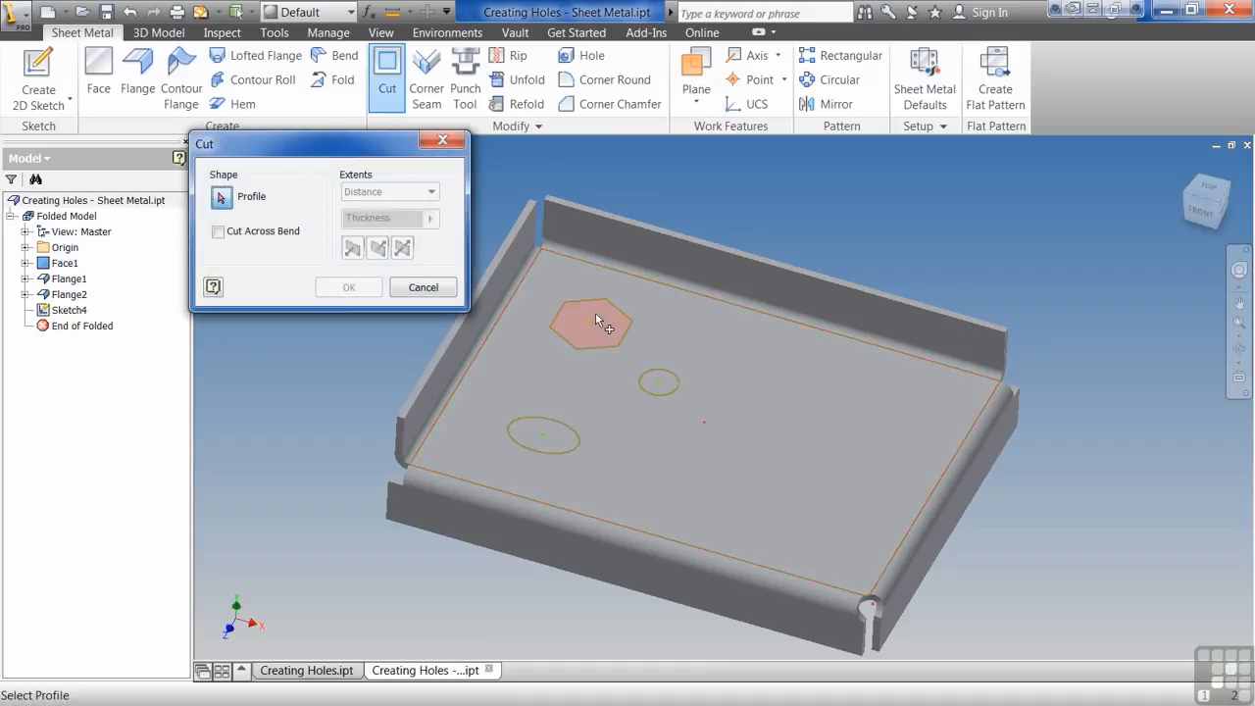
click(535, 442)
click(334, 289)
shift+middle_drag(333, 288, 302, 350)
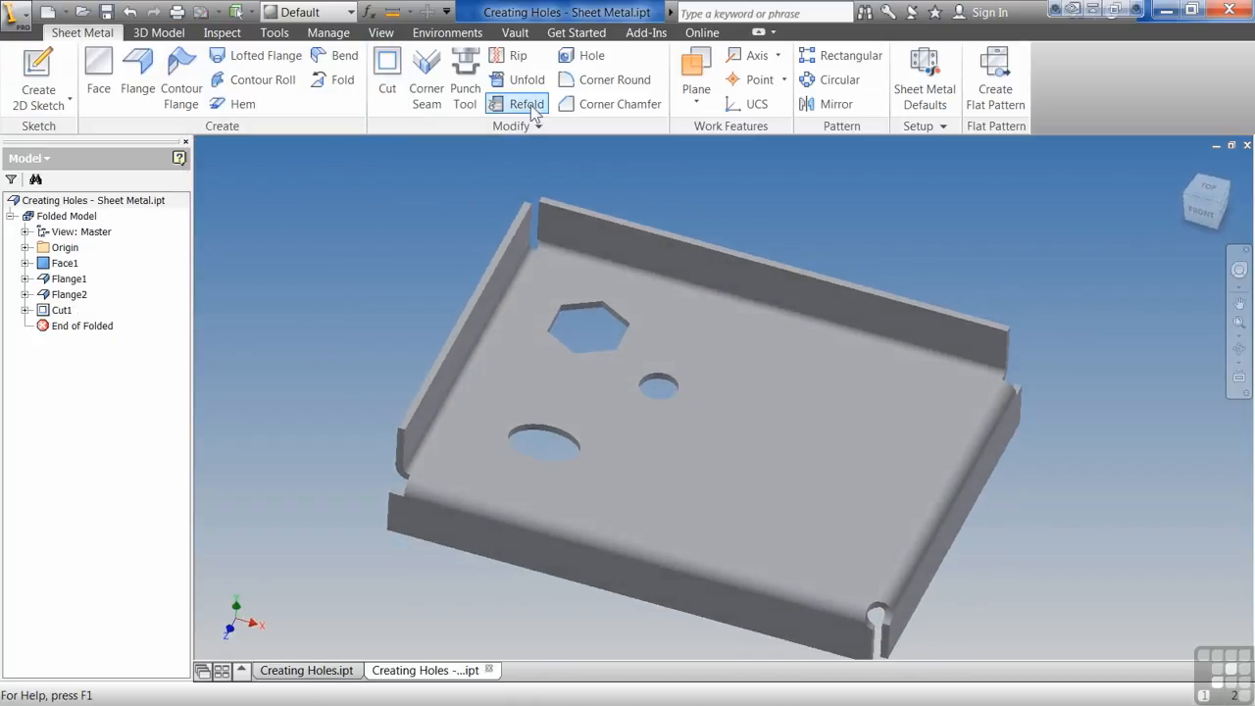
- Add a linear hole on the back flange referenced to two of its edges, then return to Creating Holes.ipt
click(582, 55)
click(966, 341)
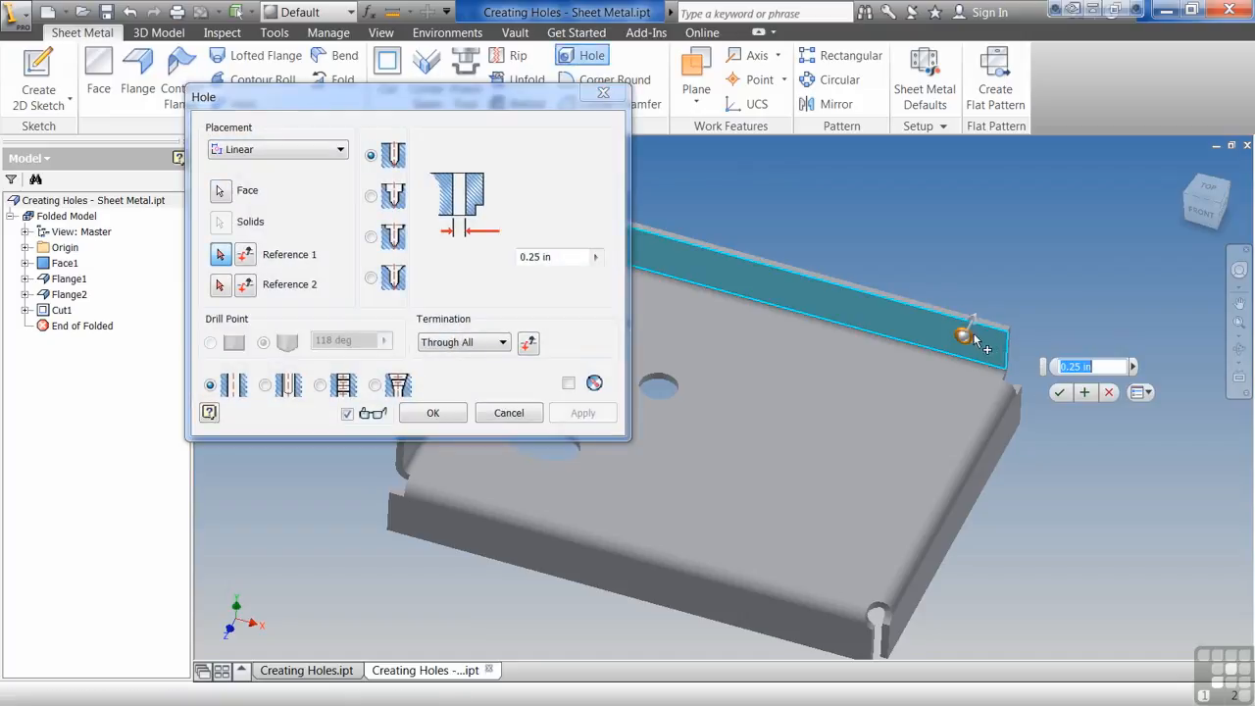
click(1005, 335)
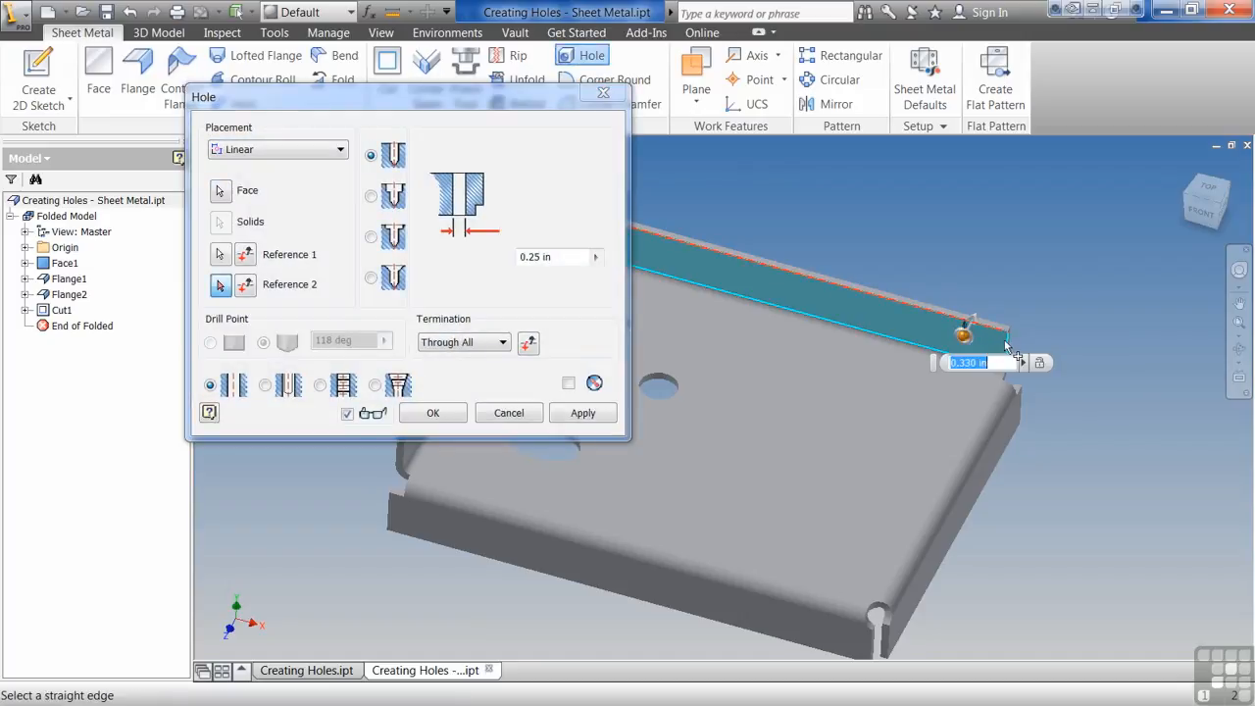
click(1005, 342)
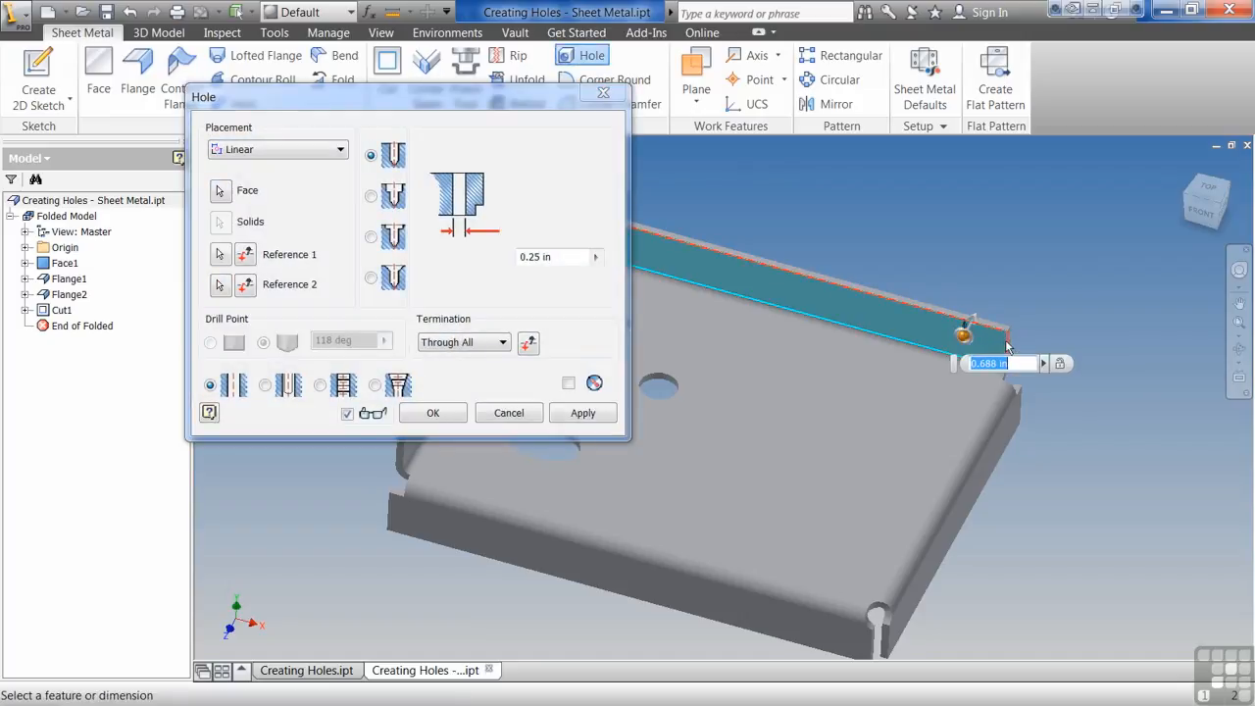
click(319, 385)
click(432, 413)
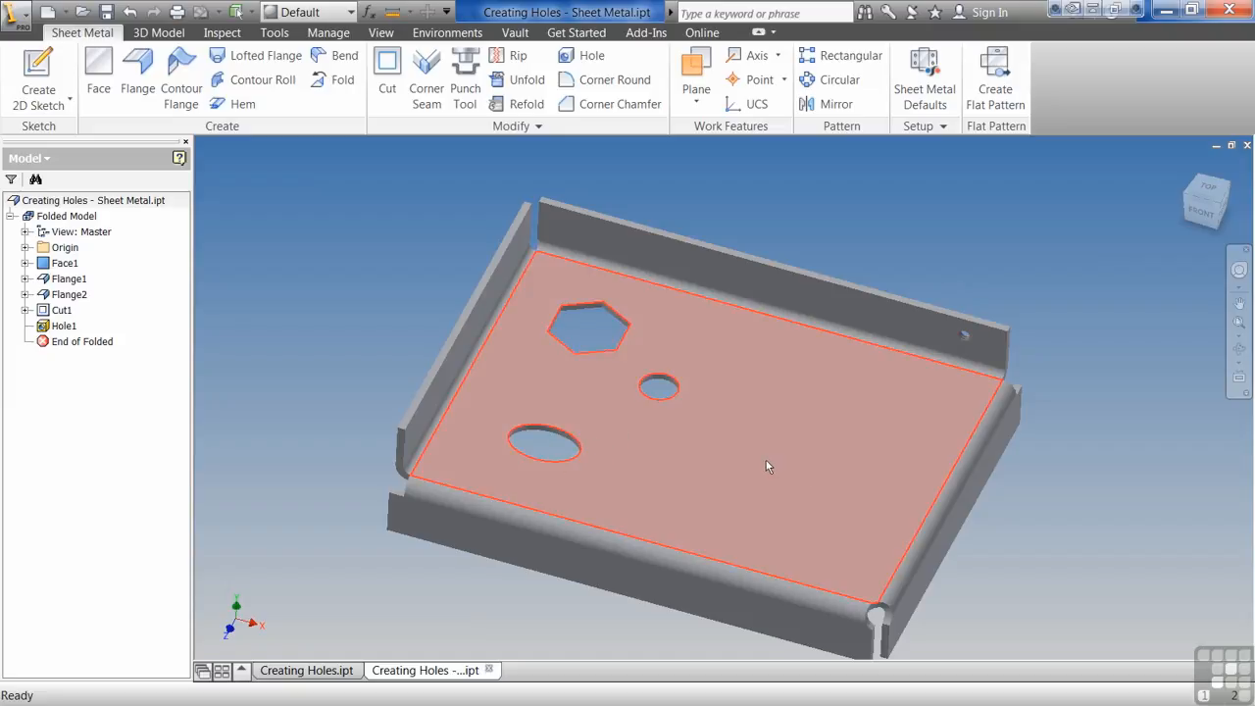
click(308, 672)
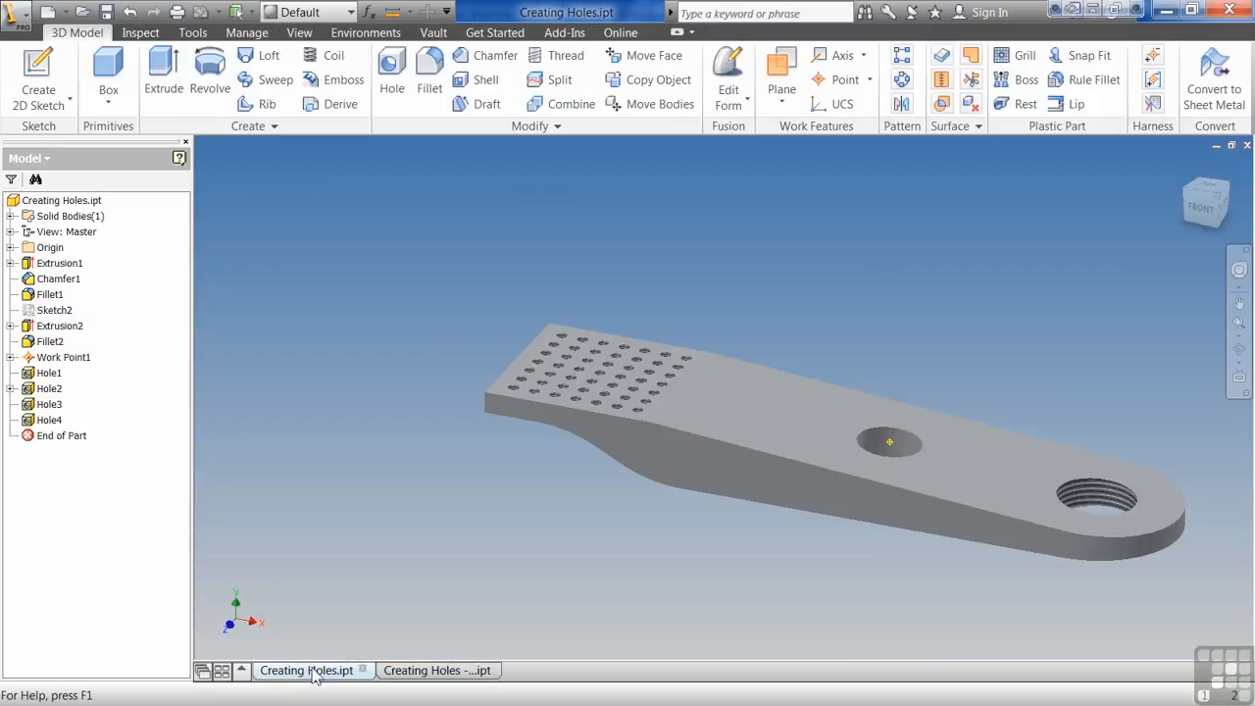